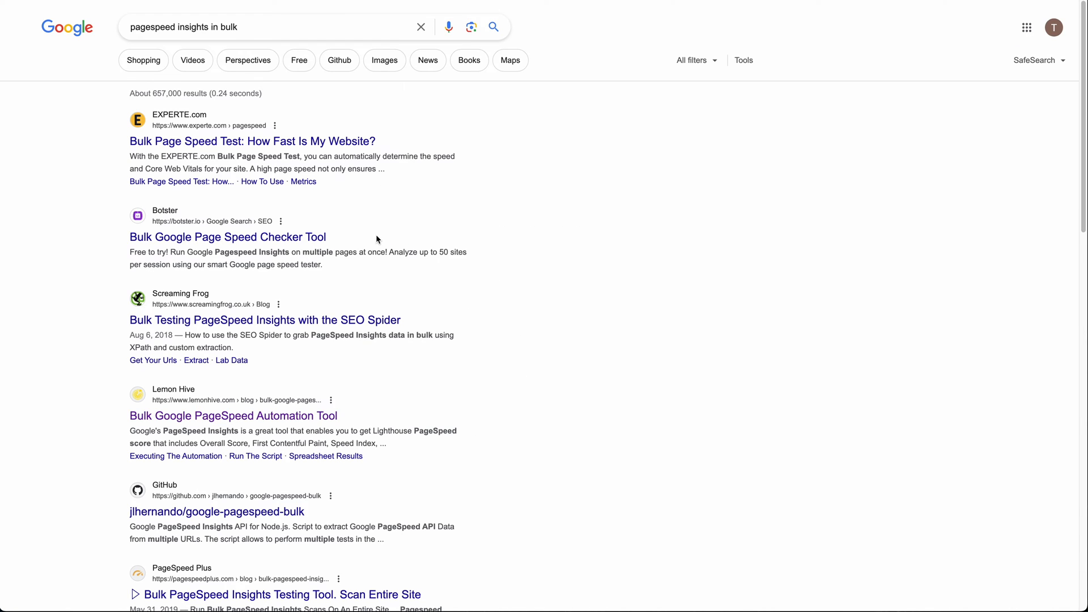
Look through the search results for bulk PageSpeed tools and open Lemon Hive's "Bulk Google PageSpeed Automation Tool" article.
{"action": "scroll", "coordinate": [377, 238], "scroll_direction": "down", "scroll_amount": 10}
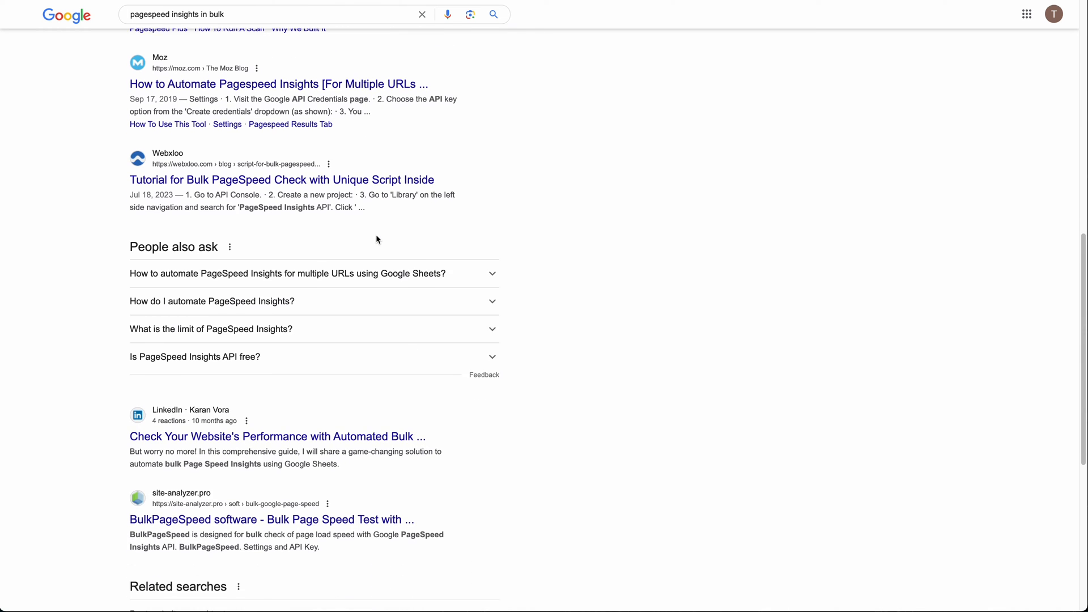
{"action": "scroll", "coordinate": [377, 239], "scroll_direction": "up", "scroll_amount": 5}
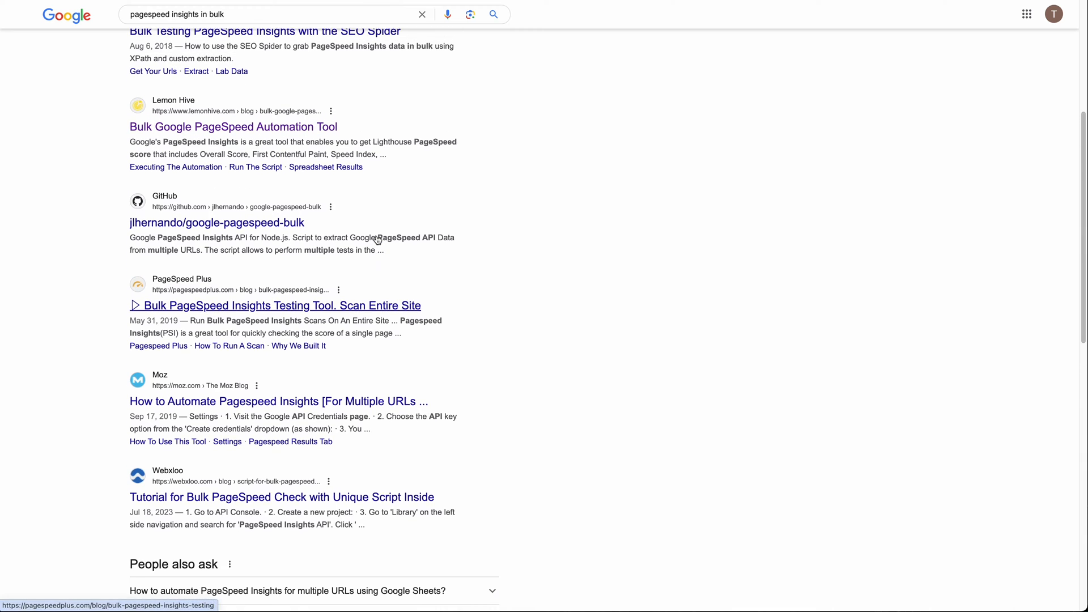
{"action": "scroll", "coordinate": [309, 195], "scroll_direction": "up", "scroll_amount": 1}
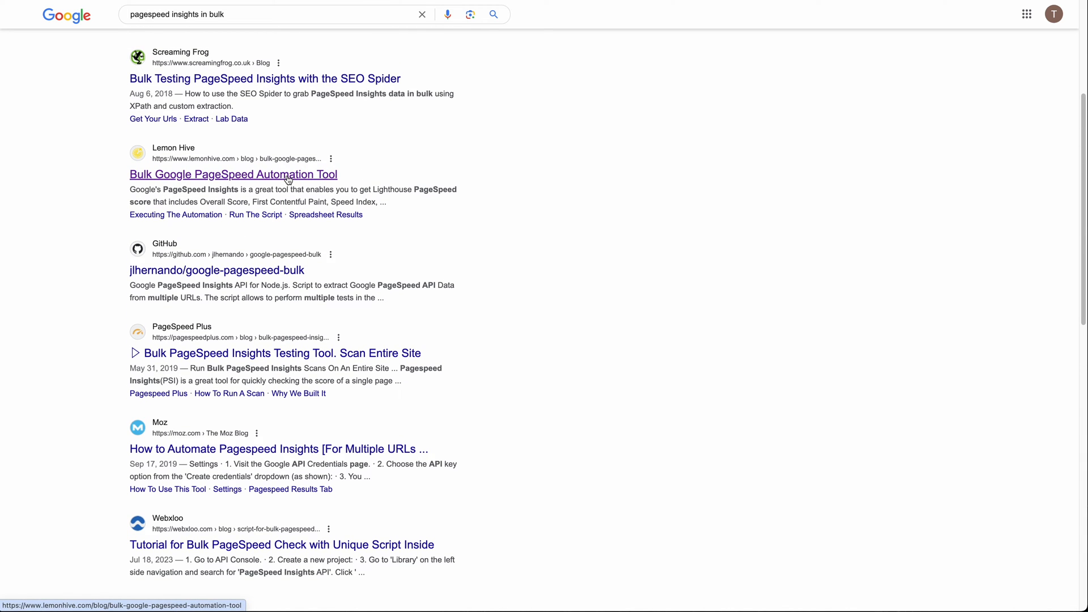
{"action": "left_click", "coordinate": [287, 176]}
Open the Bulk PageSpeed Google Sheet linked in the article's instructions and bring up its file commands for making a copy.
{"action": "scroll", "coordinate": [288, 176], "scroll_direction": "down", "scroll_amount": 10}
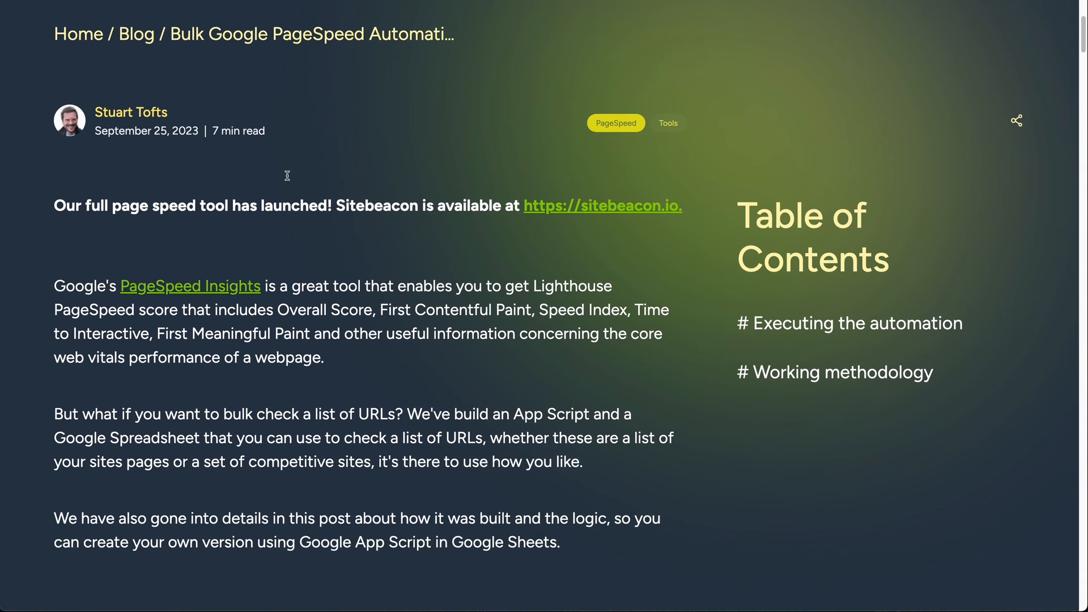
{"action": "scroll", "coordinate": [287, 176], "scroll_direction": "down", "scroll_amount": 11}
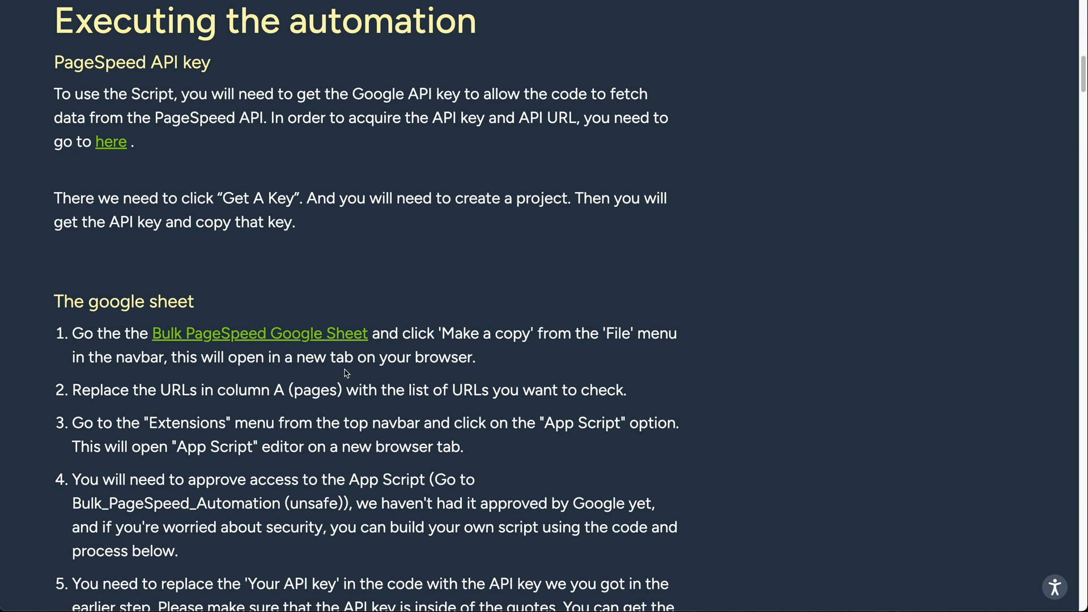
{"action": "left_click", "coordinate": [307, 334]}
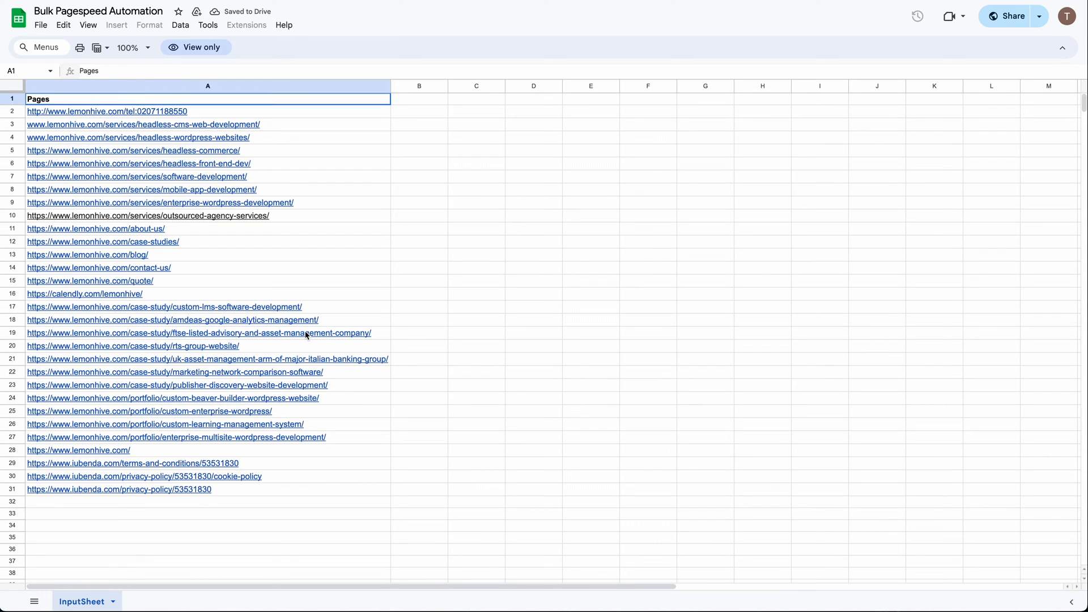
{"action": "left_click", "coordinate": [41, 26]}
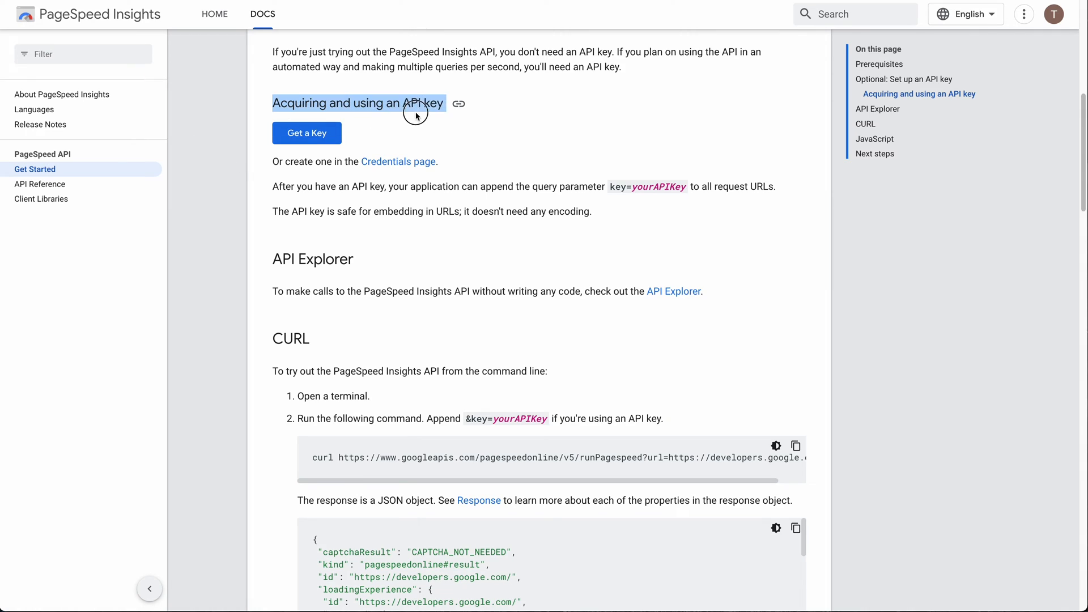
Request a PageSpeed Insights API key from the API documentation, choosing a project for it.
{"action": "left_click", "coordinate": [321, 133]}
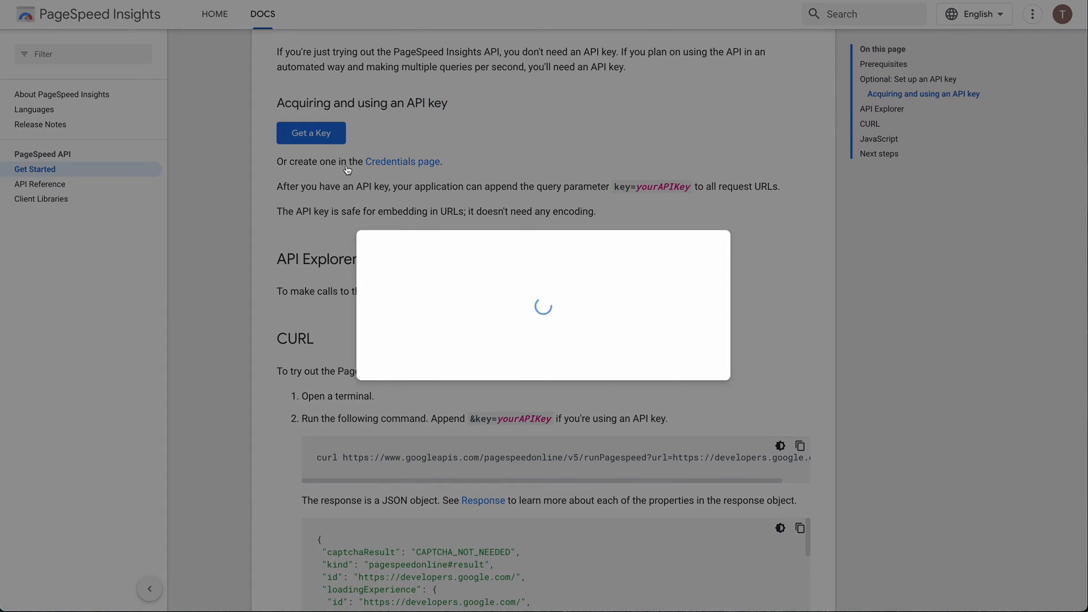
{"action": "left_click", "coordinate": [434, 306]}
{"action": "left_click", "coordinate": [704, 363]}
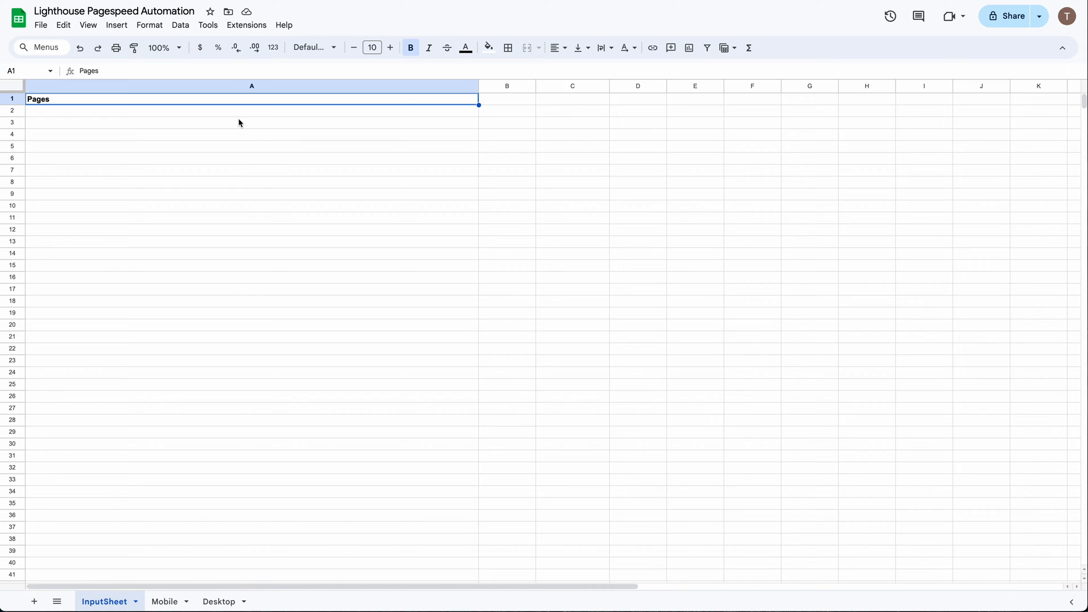
Open the Apps Script project attached to the Lighthouse Pagespeed Automation spreadsheet and select a piece of code further down in Code.gs.
{"action": "left_click", "coordinate": [245, 25]}
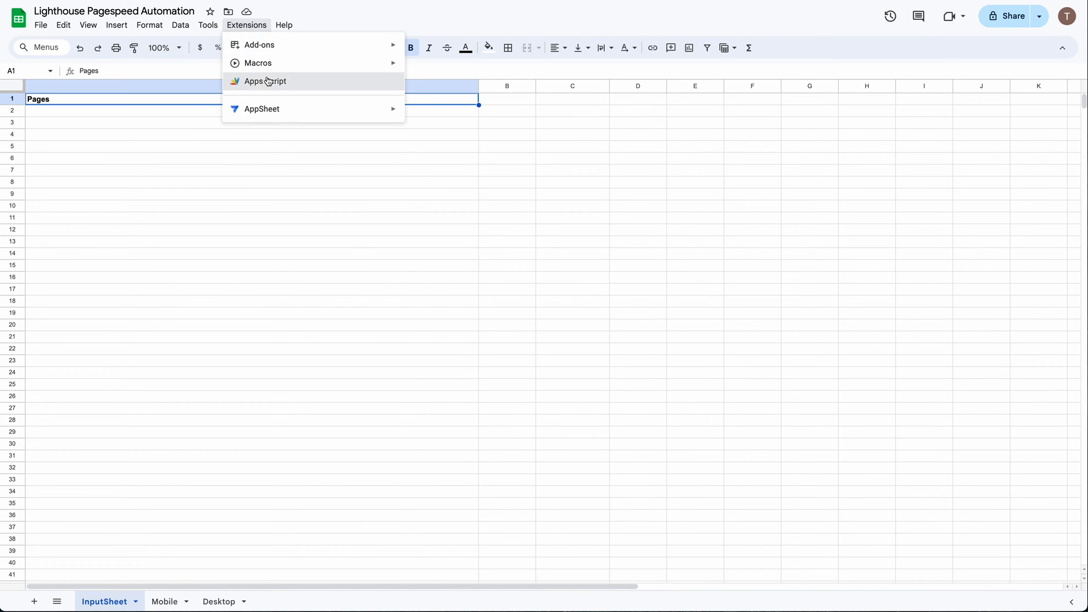
{"action": "left_click", "coordinate": [267, 81]}
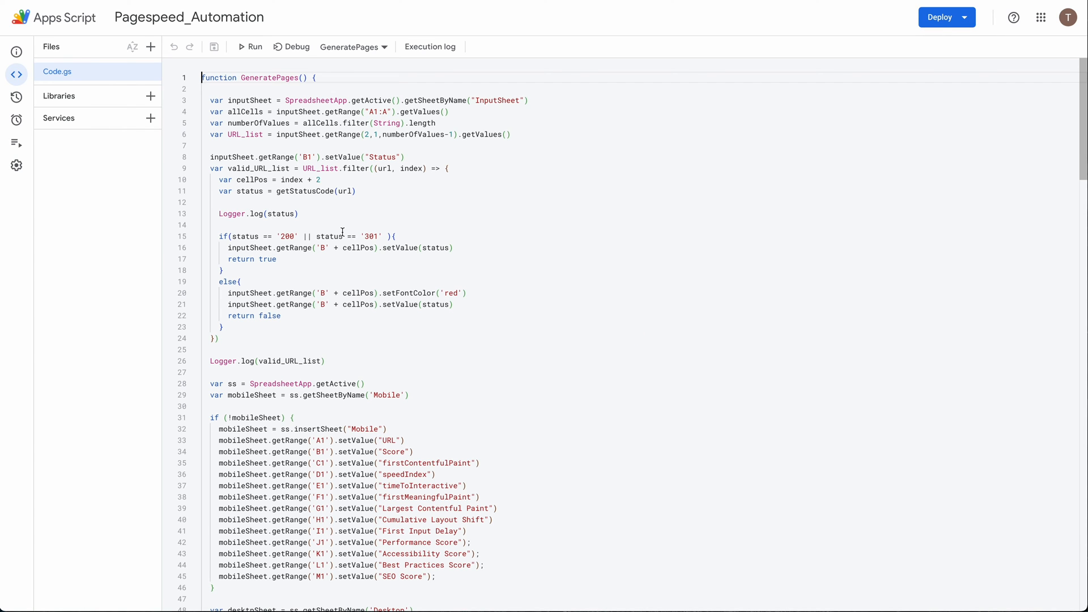
{"action": "scroll", "coordinate": [342, 232], "scroll_direction": "down", "scroll_amount": 20}
{"action": "left_click_drag", "start_coordinate": [206, 243], "coordinate": [263, 244]}
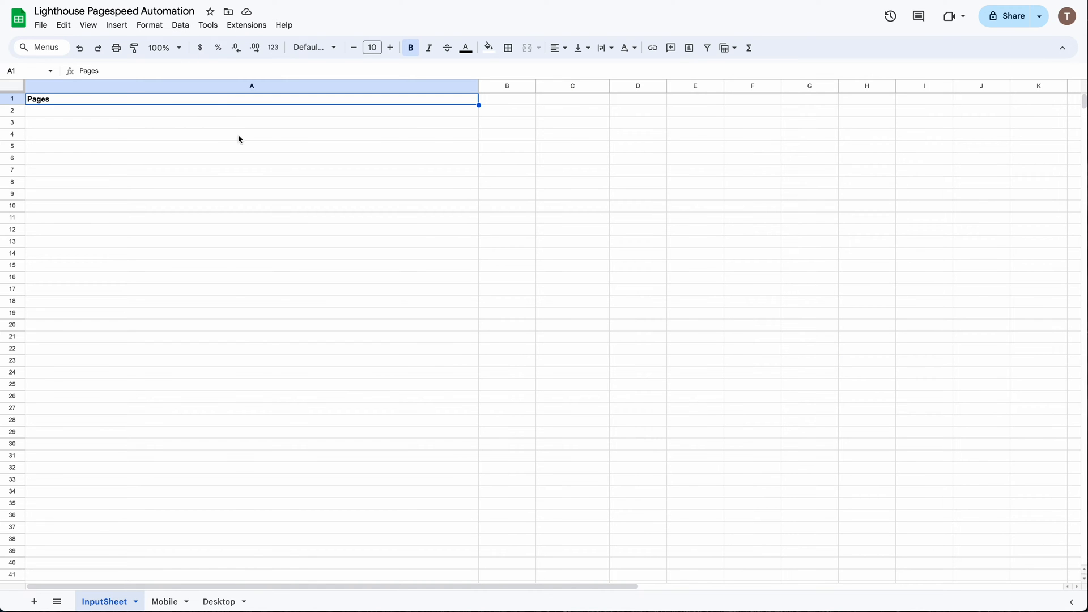
Paste the list of page URLs into the Pages column of InputSheet, starting at cell A2, using paste special.
{"action": "left_click_drag", "start_coordinate": [226, 109], "coordinate": [315, 326]}
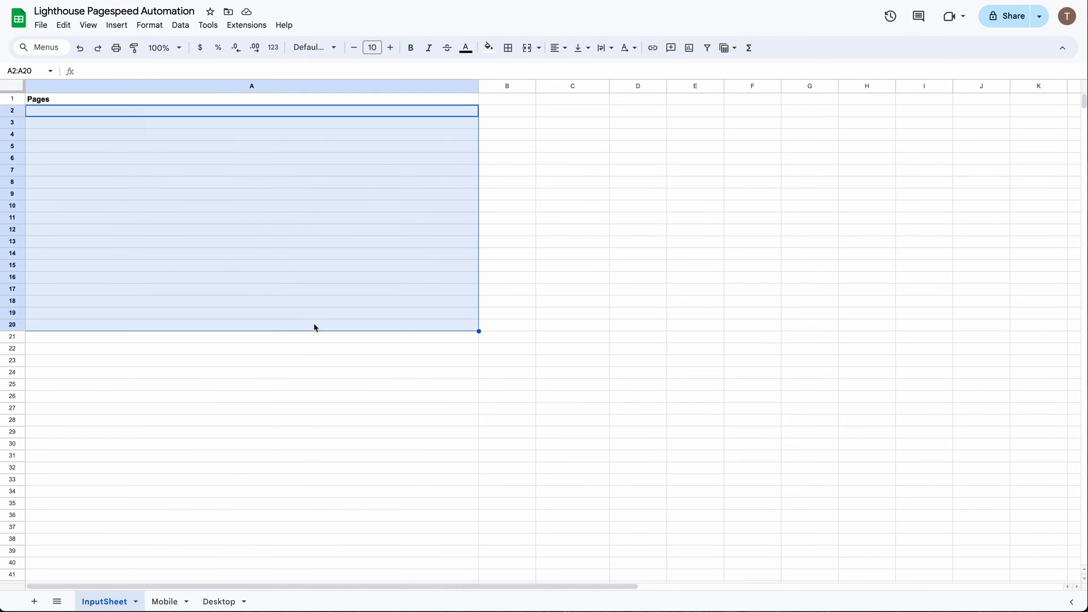
{"action": "left_click", "coordinate": [324, 363]}
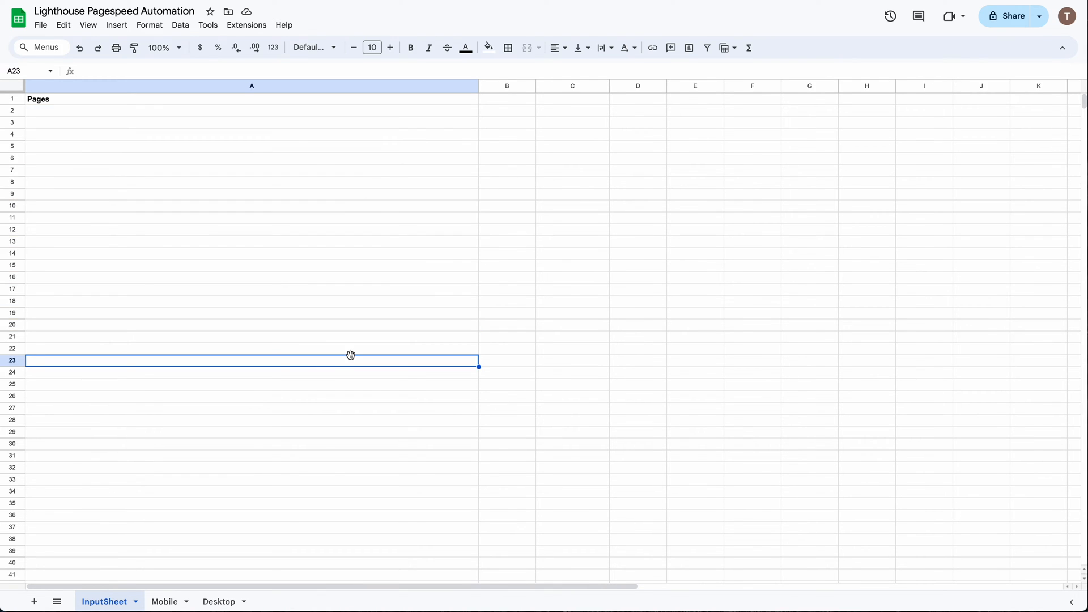
{"action": "left_click", "coordinate": [223, 113]}
{"action": "right_click", "coordinate": [224, 112]}
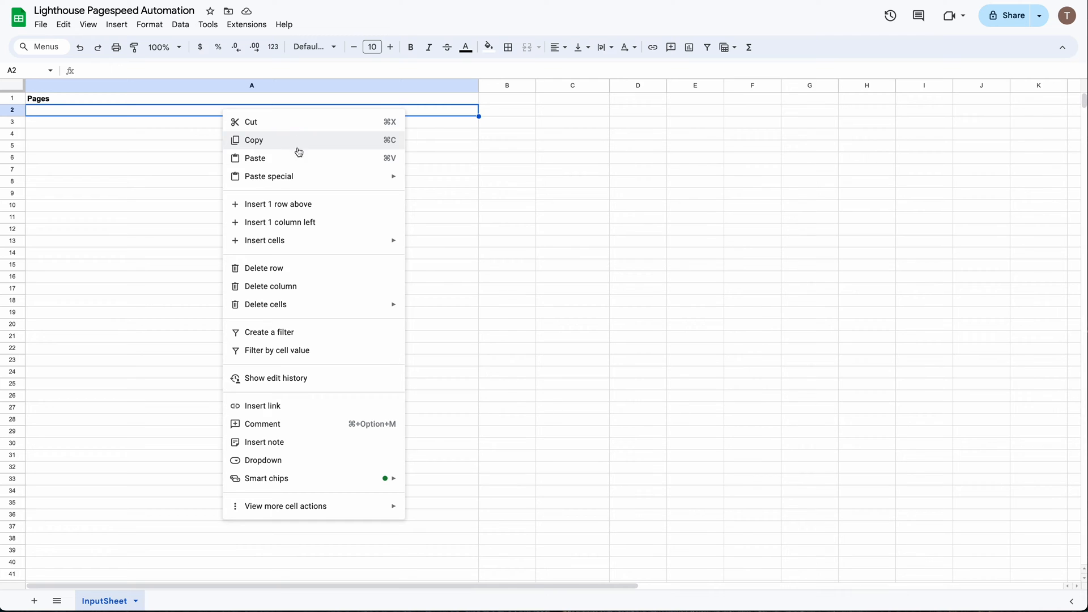
{"action": "mouse_move", "coordinate": [316, 176]}
{"action": "left_click", "coordinate": [473, 181]}
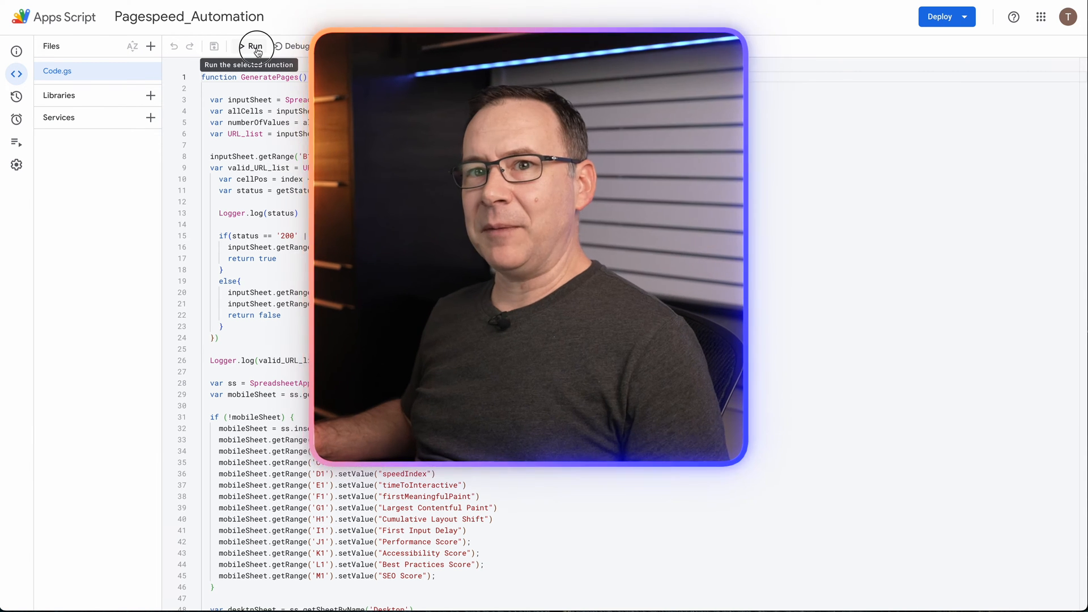
Run the GeneratePages function and enlarge the execution log to follow its entries.
{"action": "left_click", "coordinate": [257, 49]}
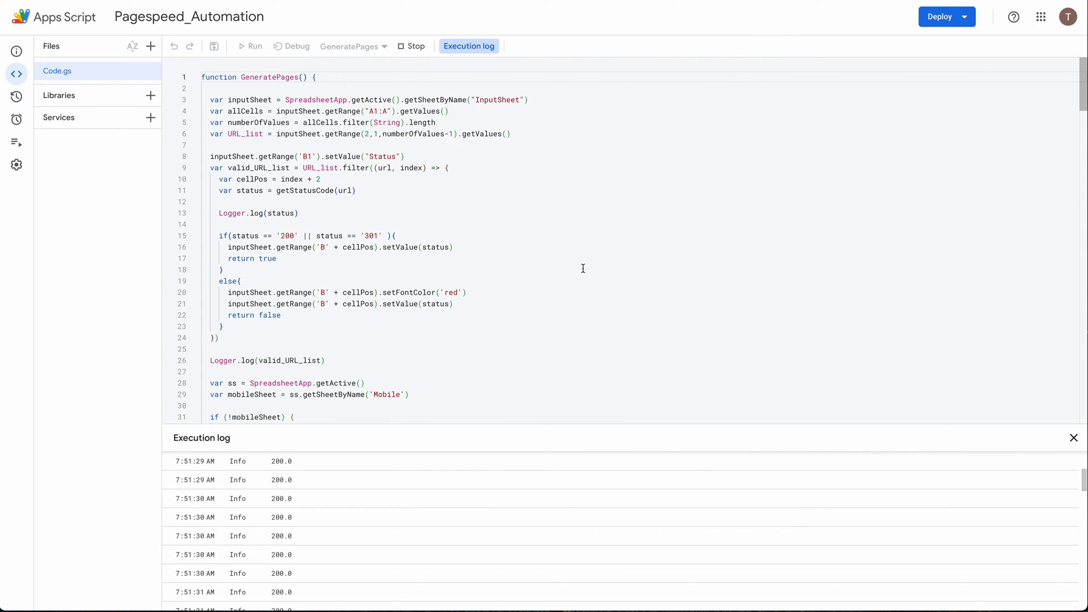
{"action": "scroll", "coordinate": [615, 534], "scroll_direction": "down", "scroll_amount": 15}
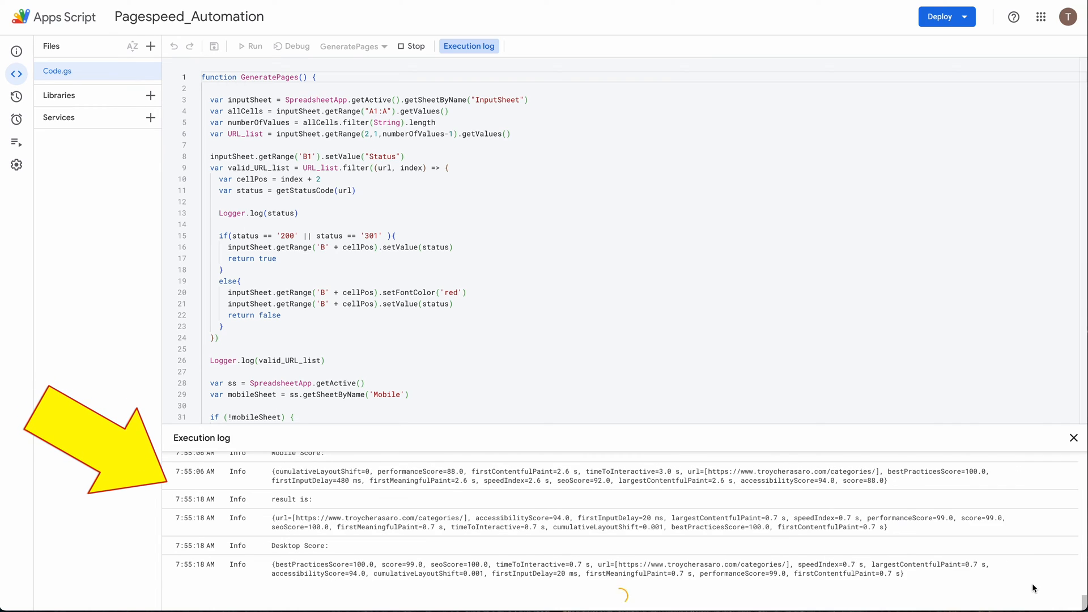
{"action": "left_click_drag", "start_coordinate": [1009, 424], "coordinate": [1009, 248]}
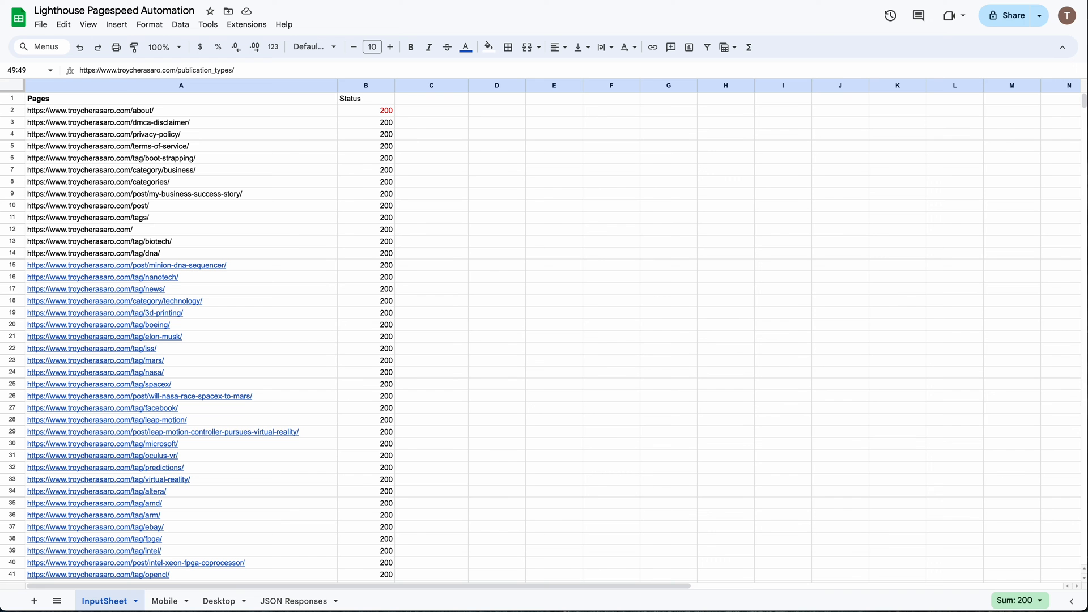
Compare the Mobile and Desktop result sheets with the URL list in InputSheet, examining the scanned pages and their metric columns.
{"action": "left_click", "coordinate": [170, 602]}
{"action": "left_click", "coordinate": [227, 607]}
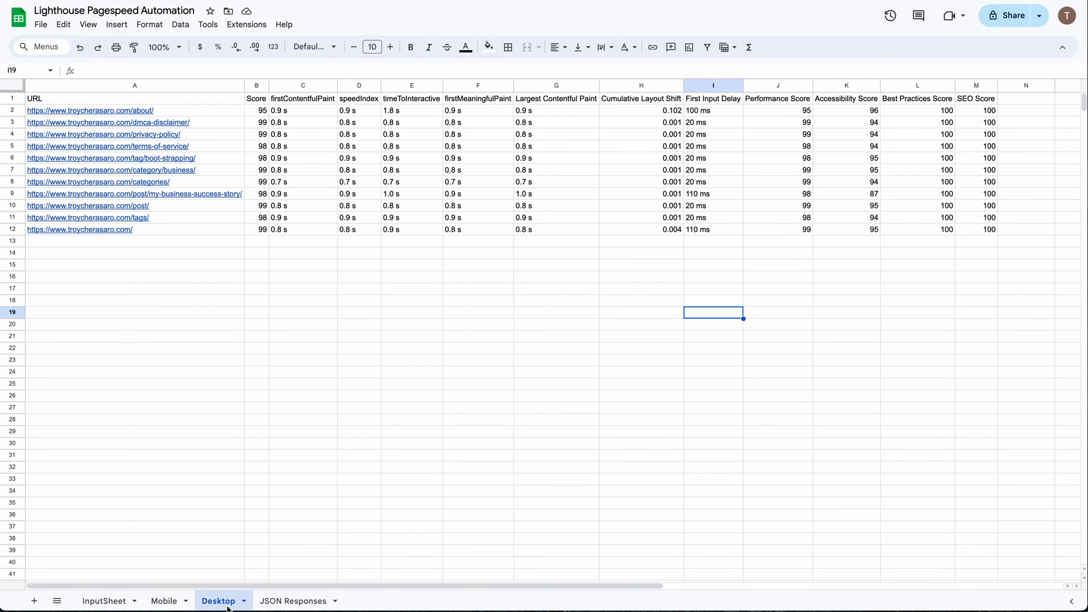
{"action": "left_click", "coordinate": [127, 604]}
{"action": "scroll", "coordinate": [158, 465], "scroll_direction": "down", "scroll_amount": 8}
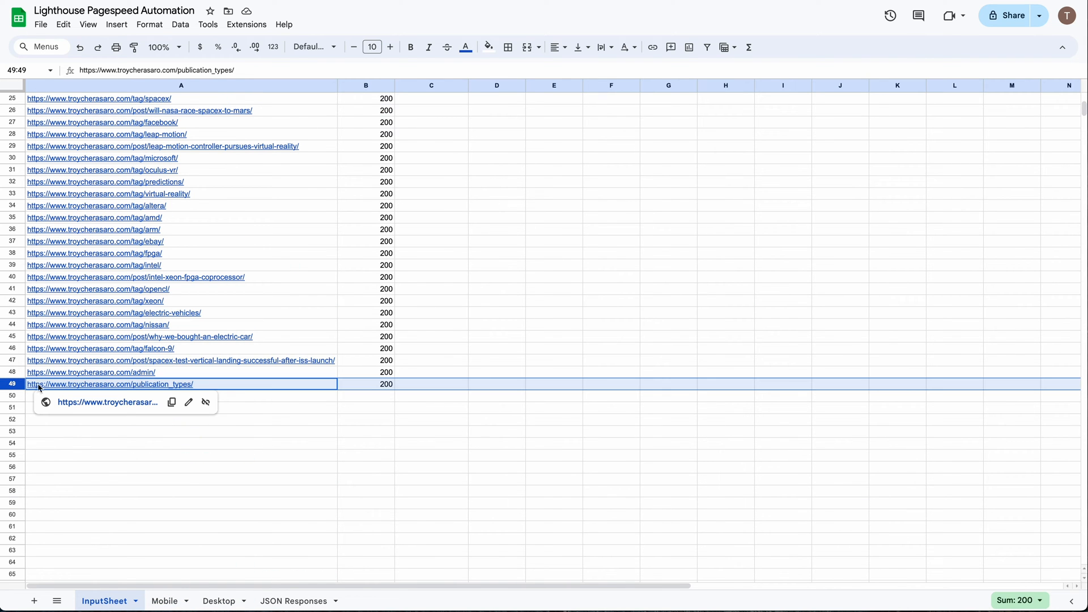
{"action": "left_click", "coordinate": [169, 603]}
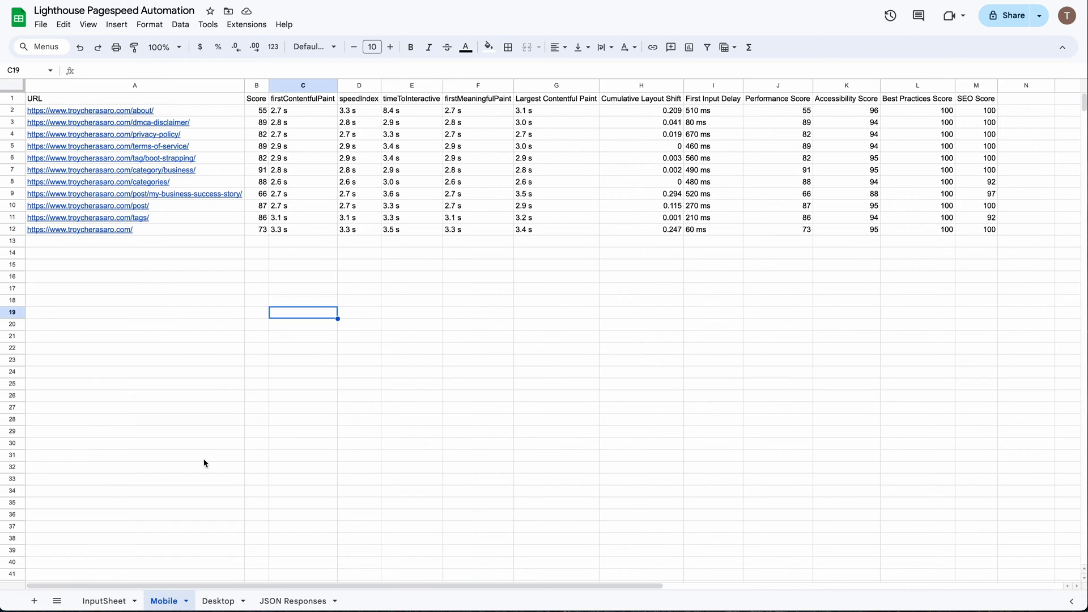
{"action": "left_click_drag", "start_coordinate": [188, 107], "coordinate": [193, 243]}
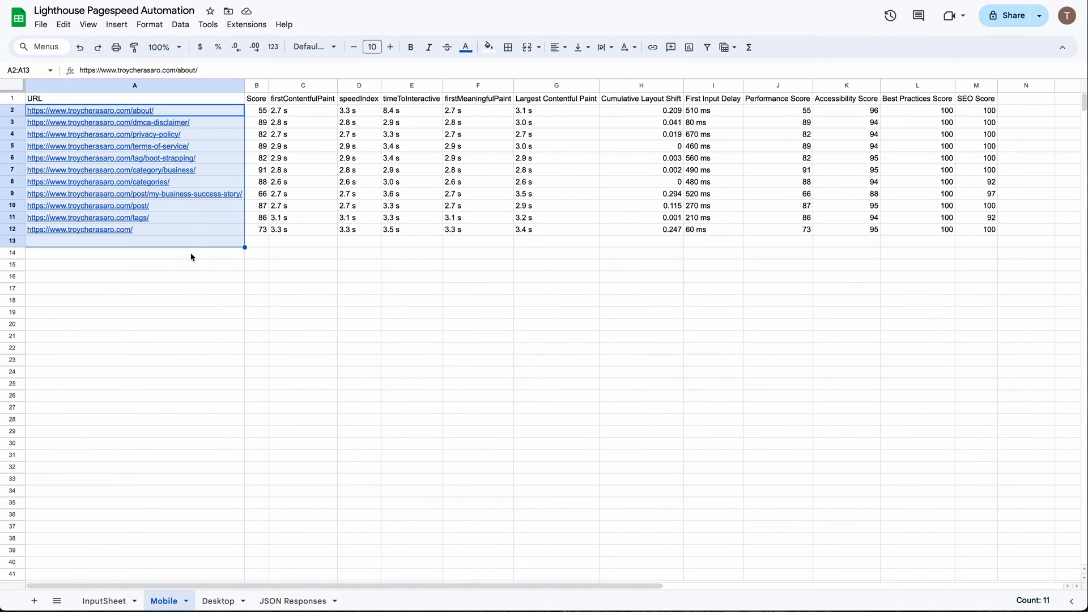
{"action": "left_click", "coordinate": [197, 279]}
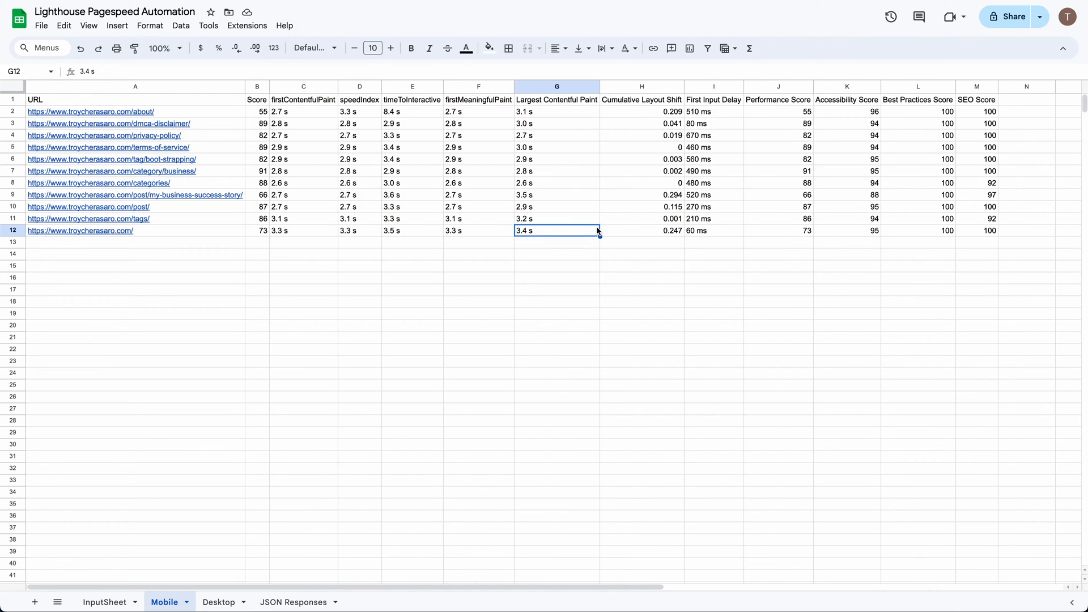
{"action": "left_click_drag", "start_coordinate": [535, 91], "coordinate": [982, 106]}
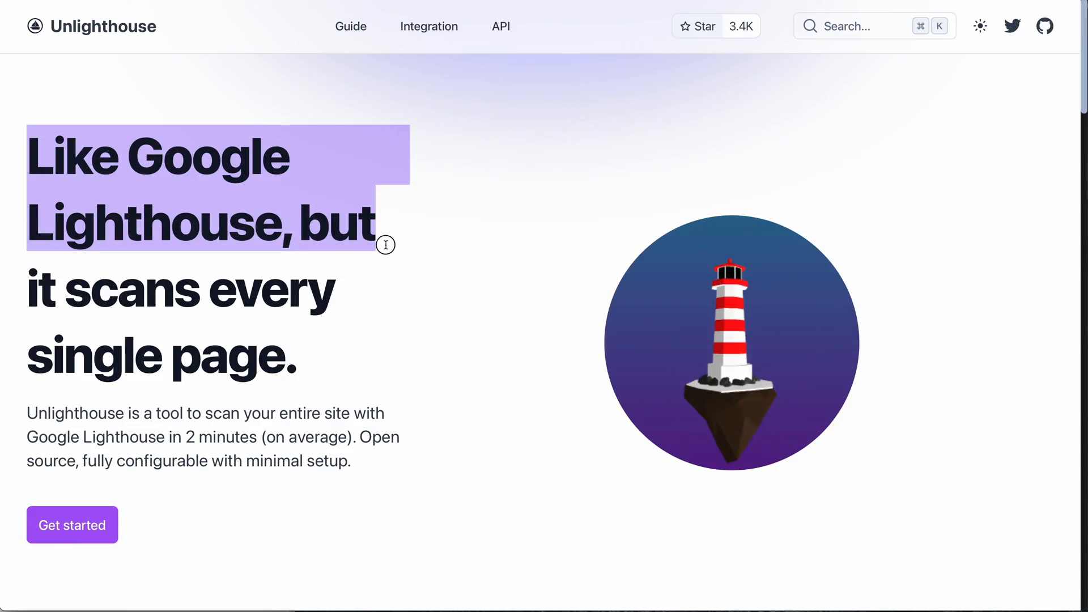
Read the headline on the Unlighthouse home page and look over the per-page scores in the site scan's overview.
{"action": "left_click_drag", "start_coordinate": [28, 275], "coordinate": [343, 379]}
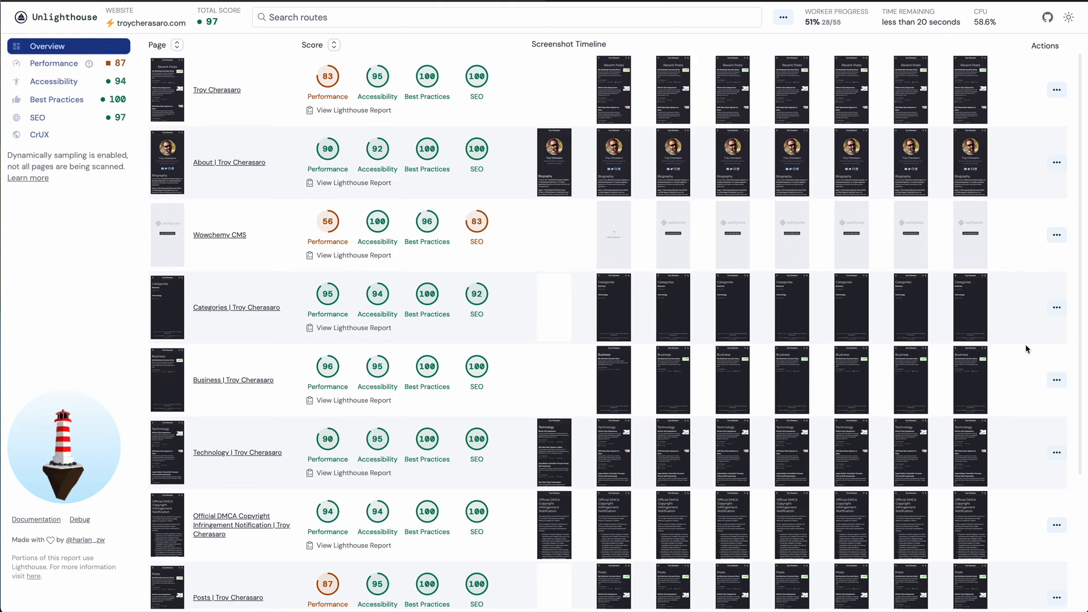
{"action": "scroll", "coordinate": [1025, 344], "scroll_direction": "down", "scroll_amount": 3}
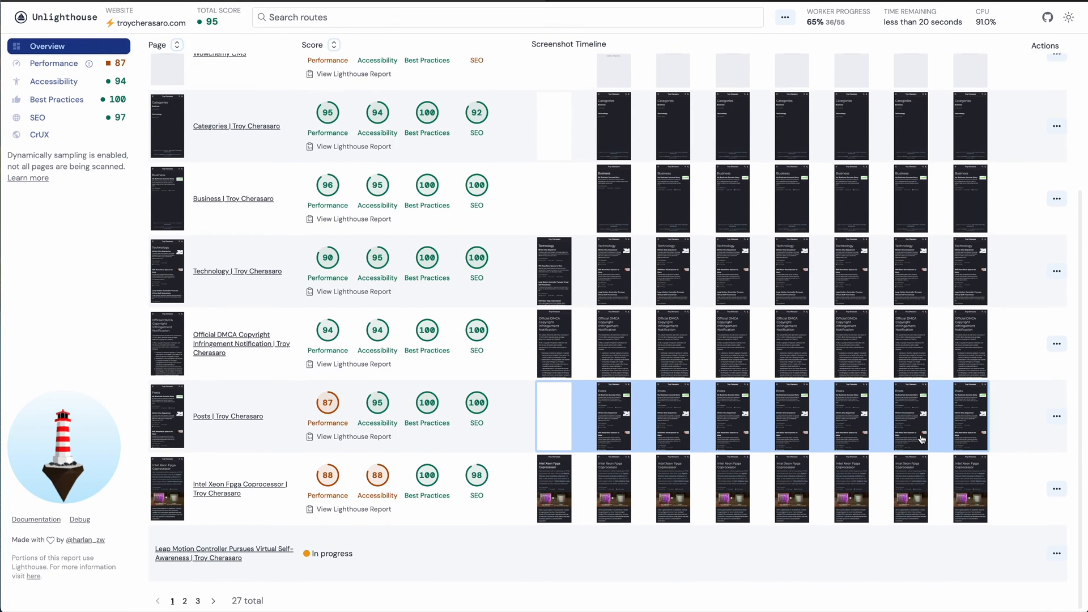
{"action": "scroll", "coordinate": [922, 439], "scroll_direction": "up", "scroll_amount": 3}
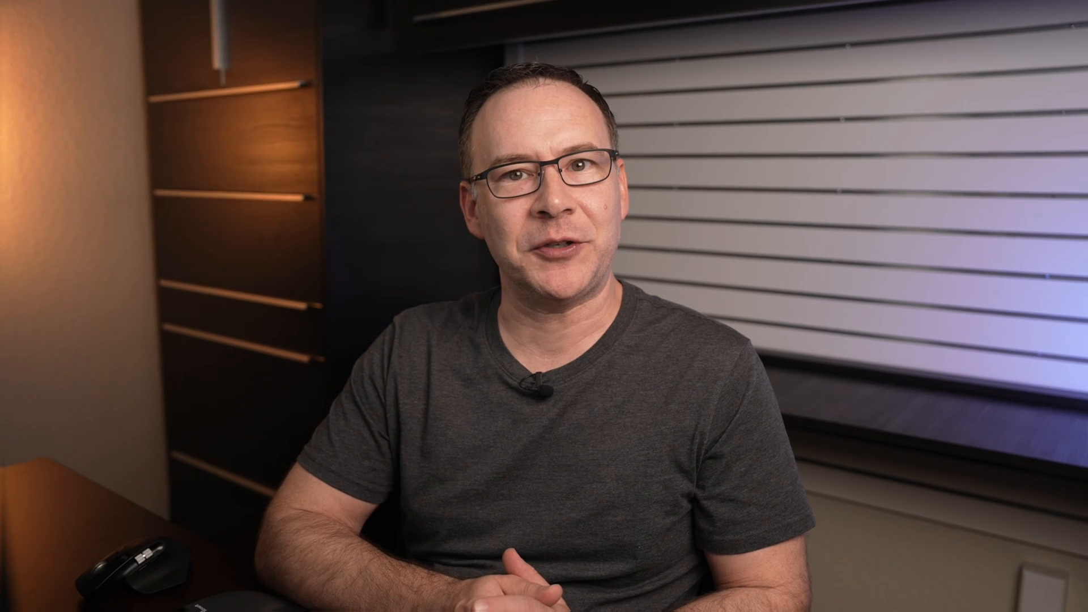
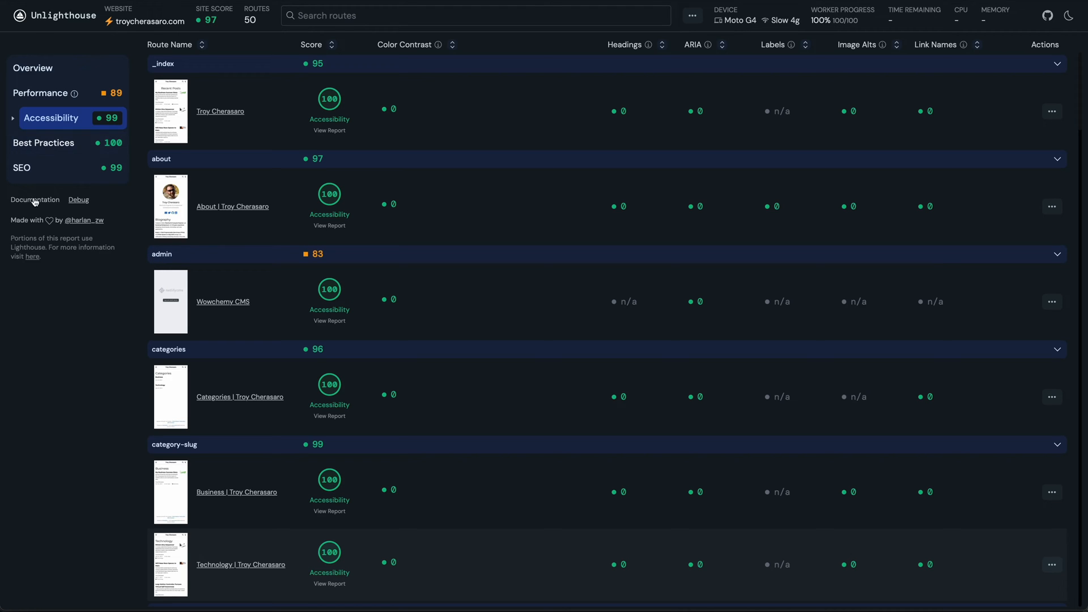
Review the SEO results of the scanned routes in Unlighthouse, including descriptions and share images, and their Performance results.
{"action": "left_click", "coordinate": [33, 173]}
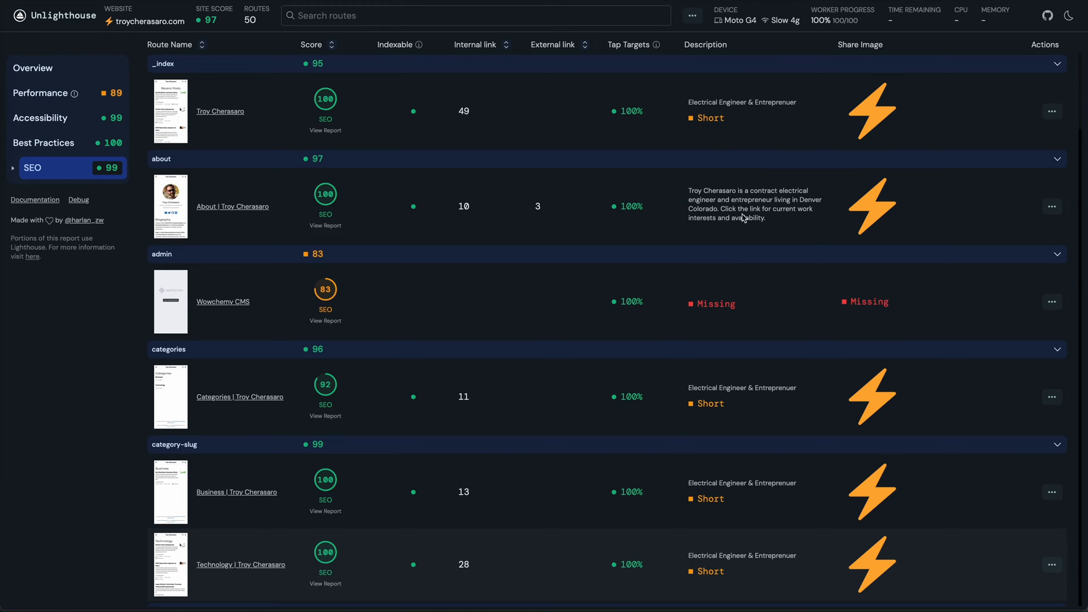
{"action": "scroll", "coordinate": [793, 323], "scroll_direction": "down", "scroll_amount": 8}
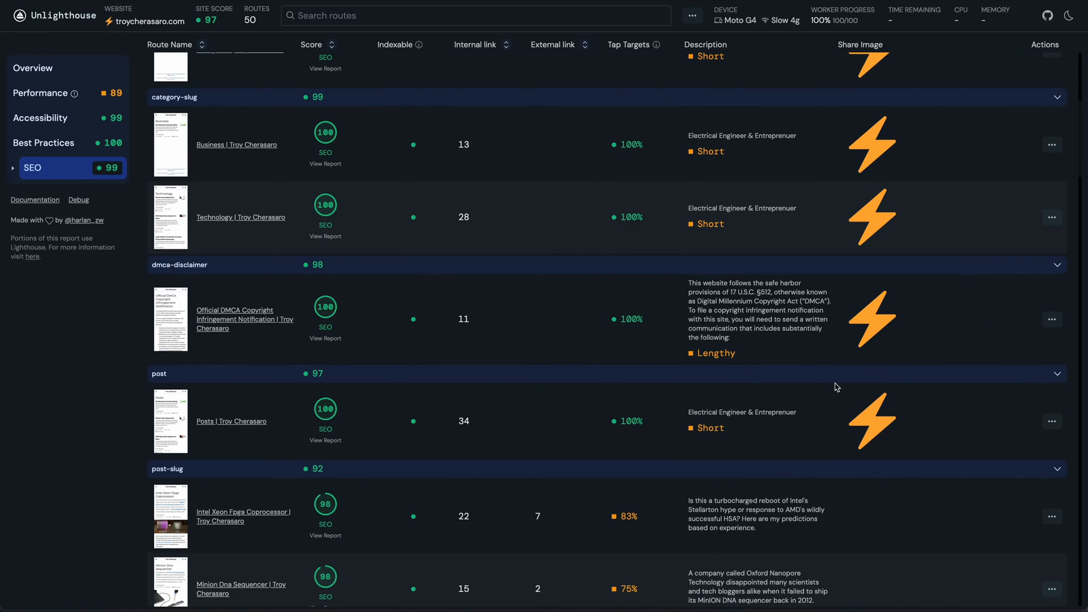
{"action": "scroll", "coordinate": [839, 426], "scroll_direction": "down", "scroll_amount": 6}
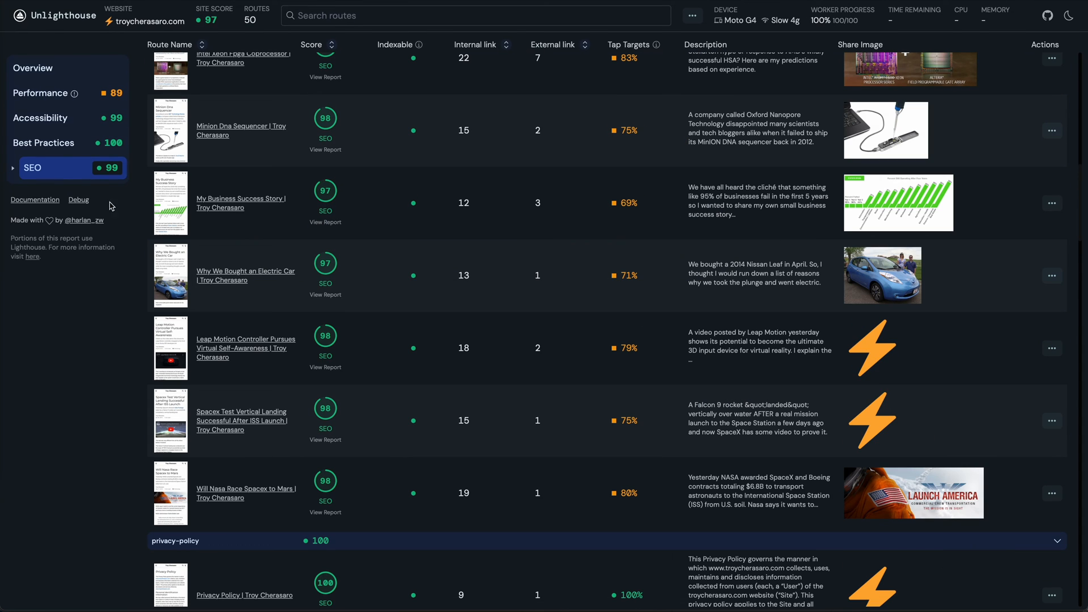
{"action": "left_click", "coordinate": [49, 94]}
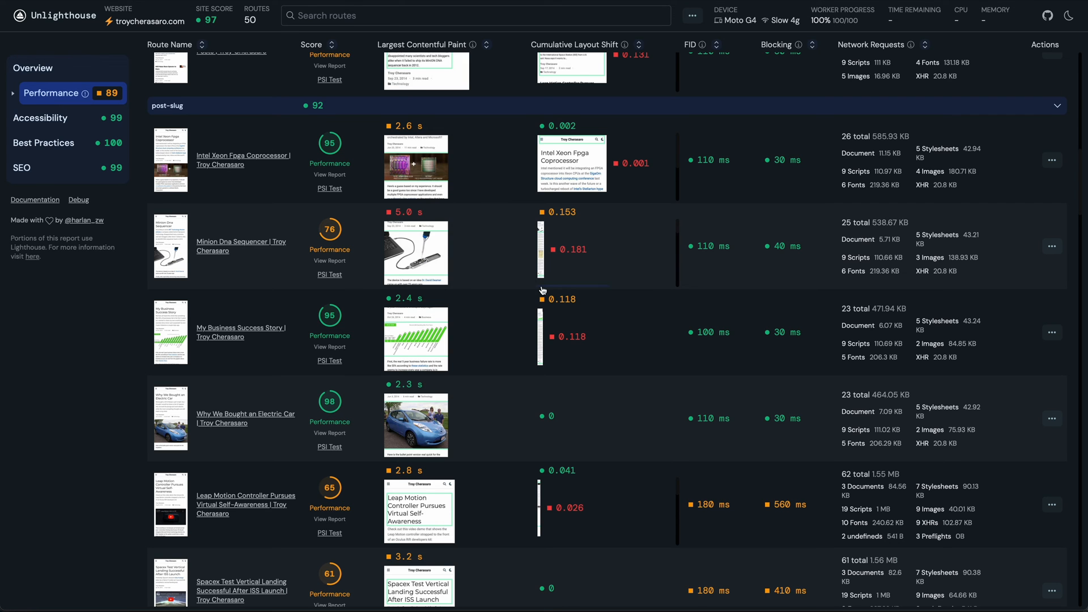
{"action": "scroll", "coordinate": [542, 291], "scroll_direction": "up", "scroll_amount": 15}
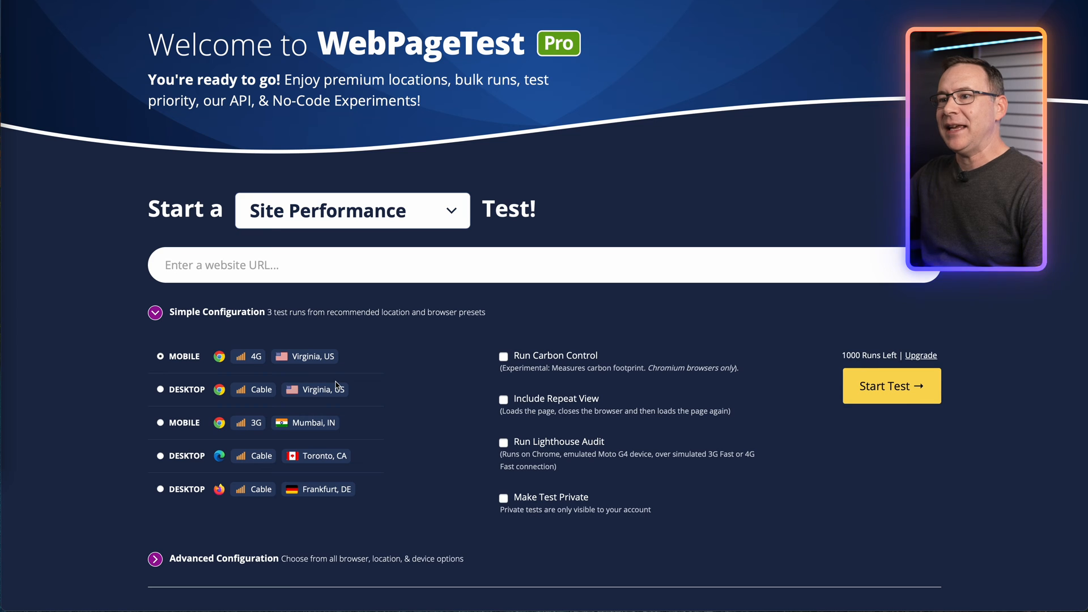
{"action": "scroll", "coordinate": [379, 402], "scroll_direction": "up", "scroll_amount": 1}
{"action": "scroll", "coordinate": [379, 402], "scroll_direction": "up", "scroll_amount": 3}
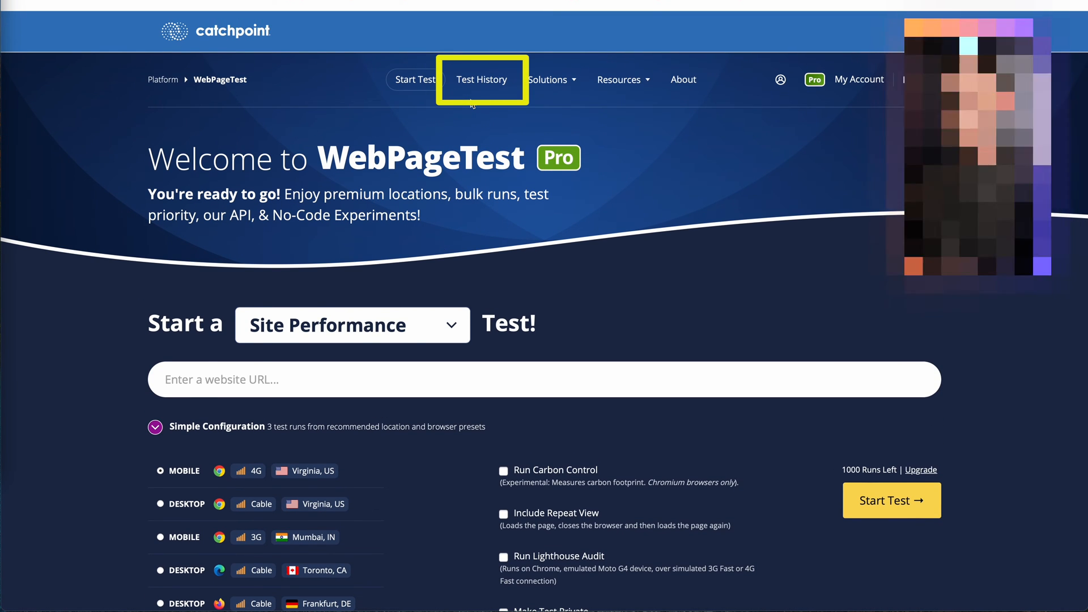
Look over the WebPageTest advanced configuration, including the available test locations, browsers, and the Chromium, Script and Block settings.
{"action": "scroll", "coordinate": [410, 122], "scroll_direction": "down", "scroll_amount": 2}
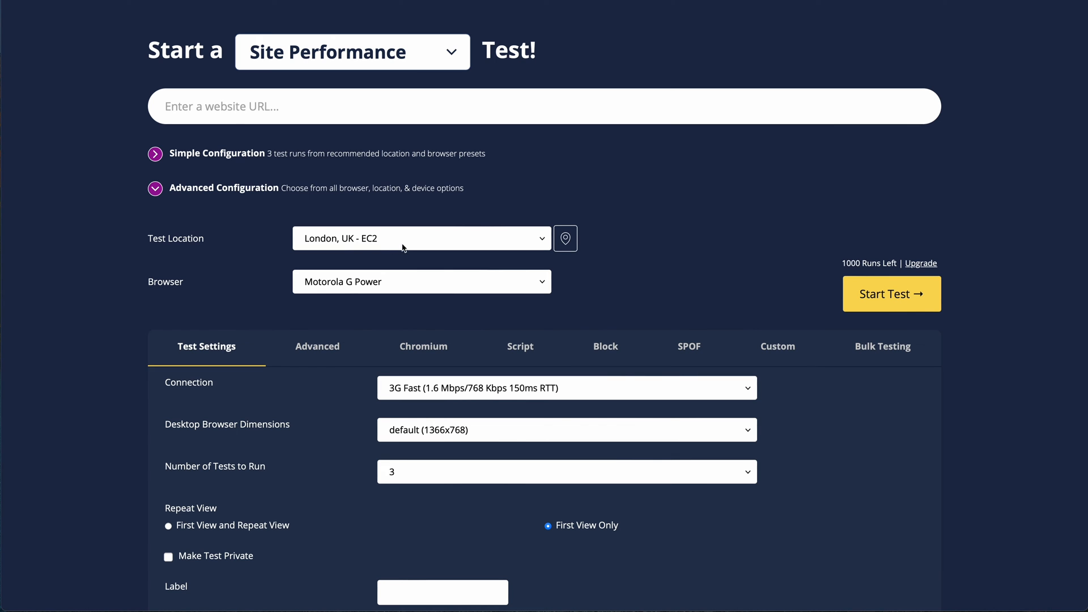
{"action": "left_click", "coordinate": [402, 239]}
{"action": "left_click", "coordinate": [713, 242]}
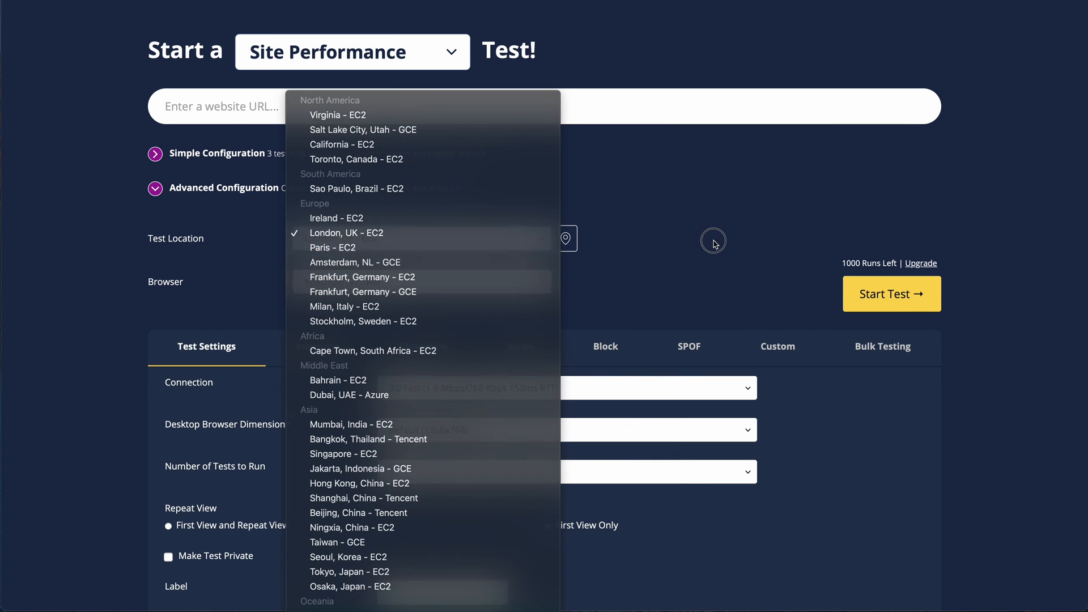
{"action": "left_click", "coordinate": [416, 287]}
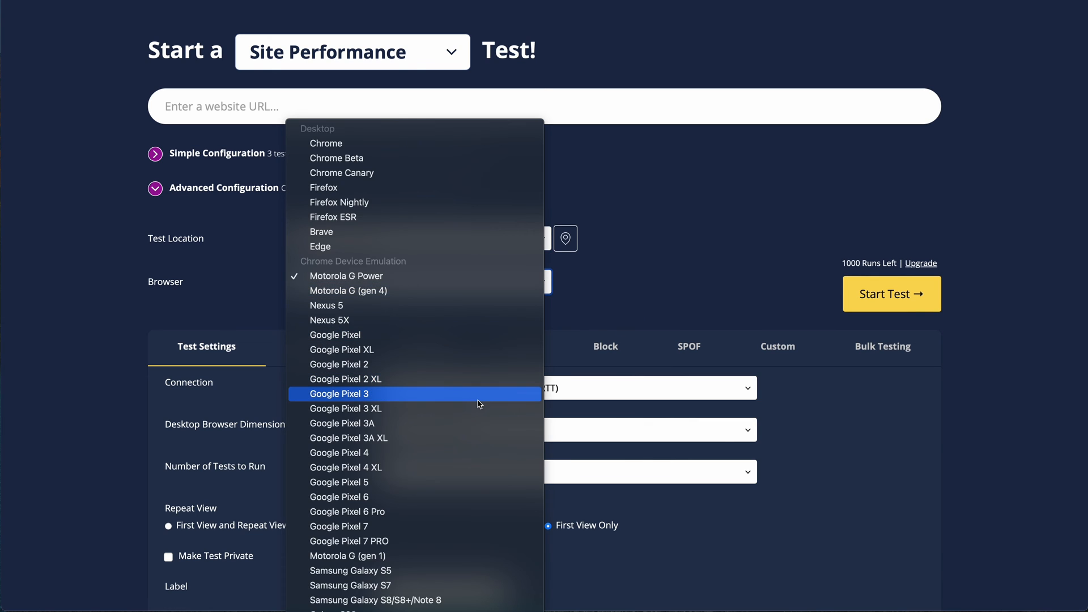
{"action": "scroll", "coordinate": [479, 403], "scroll_direction": "down", "scroll_amount": 7}
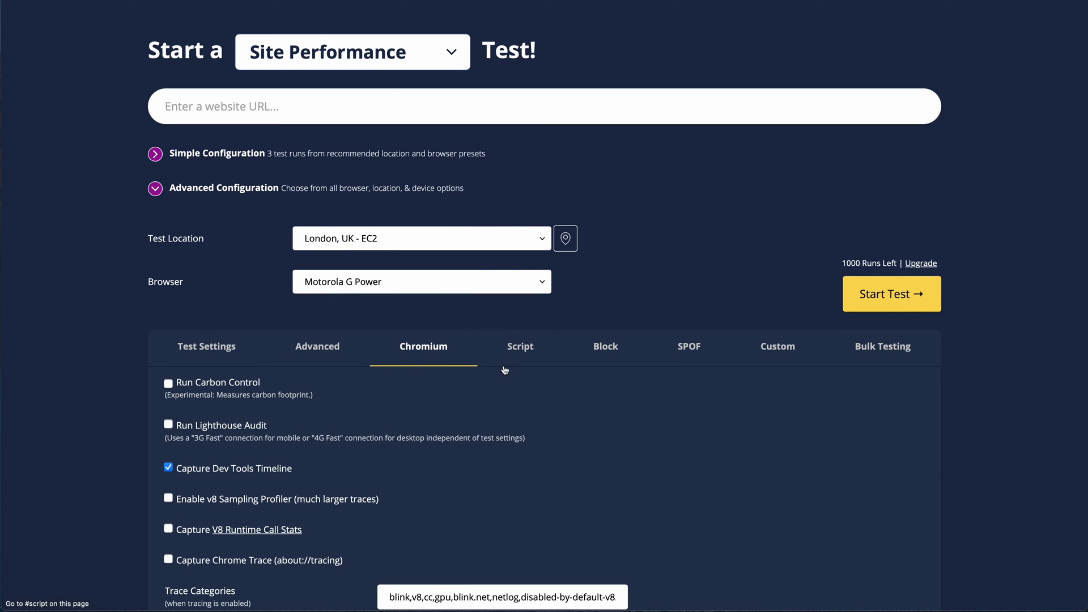
{"action": "left_click", "coordinate": [517, 358]}
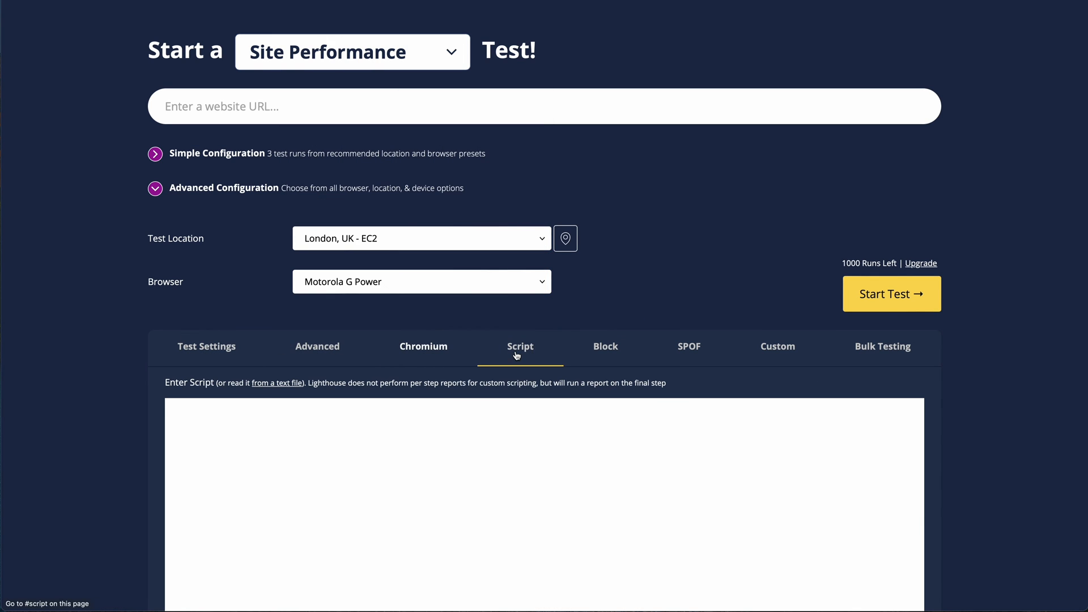
{"action": "left_click", "coordinate": [620, 349]}
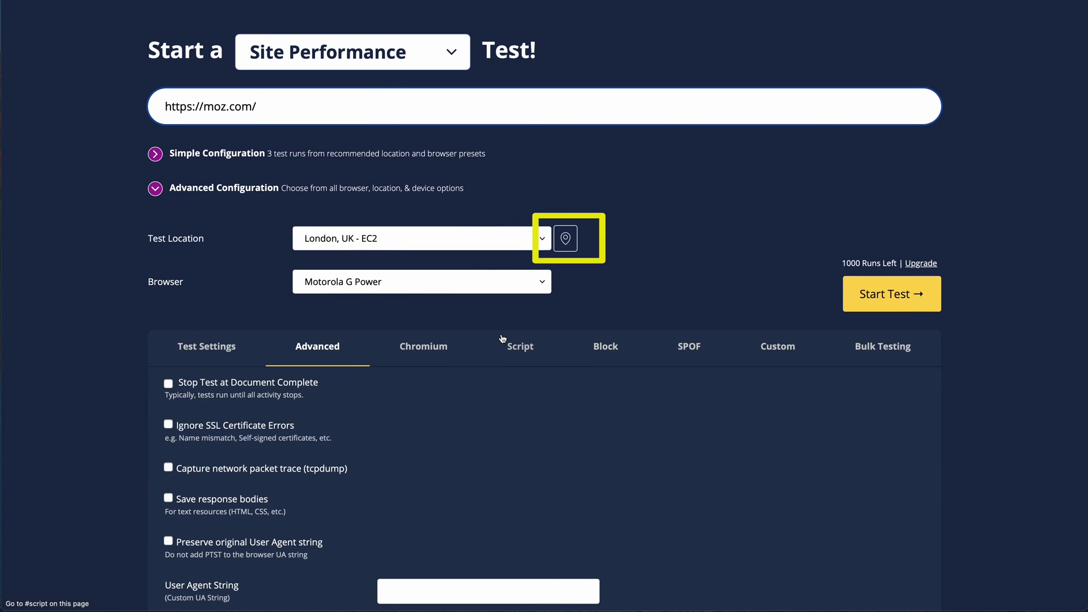
Set the test location to Los Angeles, CA - M1 Mac Mini/iOS using the location map, and the browser to Safari.
{"action": "left_click", "coordinate": [566, 238]}
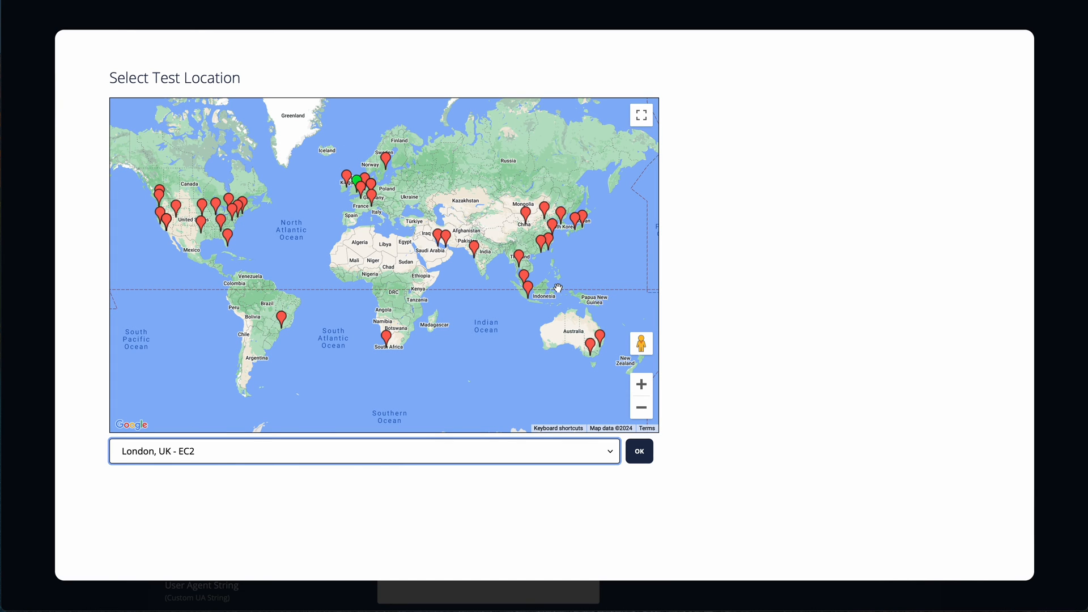
{"action": "left_click", "coordinate": [535, 461]}
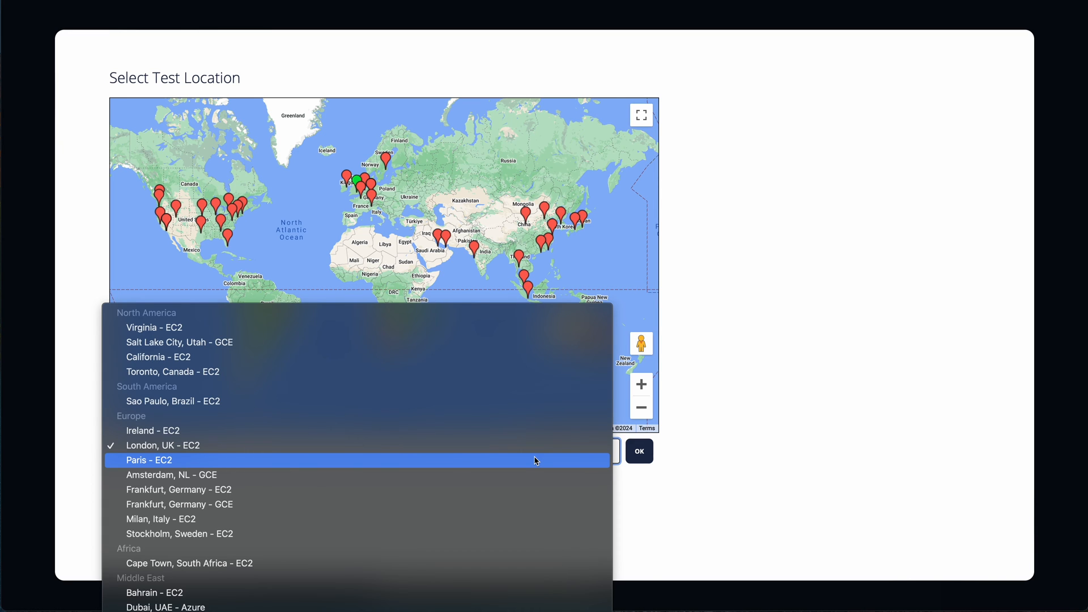
{"action": "scroll", "coordinate": [537, 462], "scroll_direction": "down", "scroll_amount": 10}
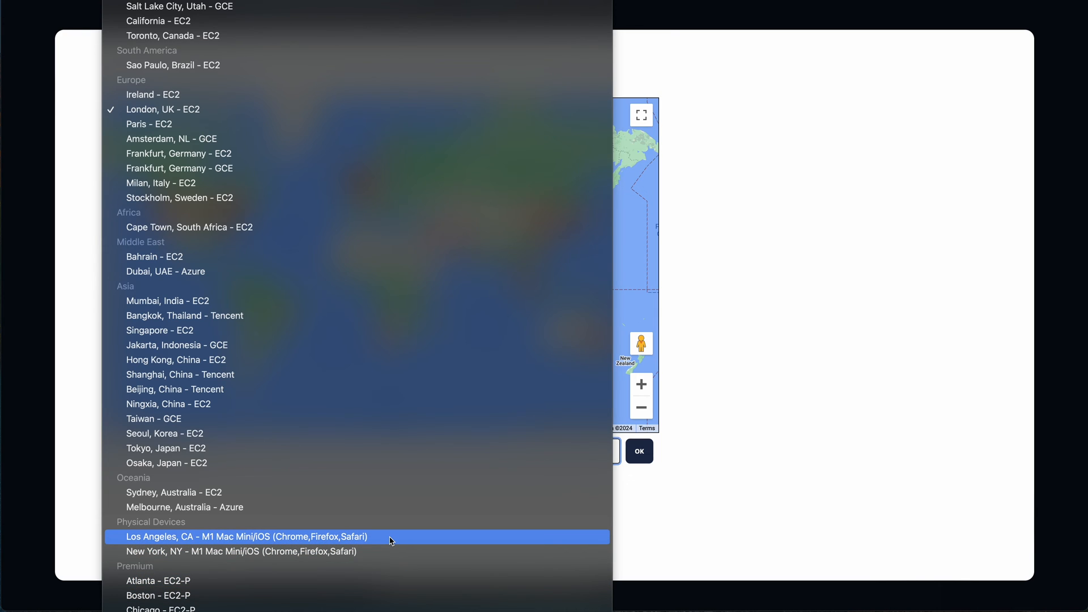
{"action": "left_click", "coordinate": [157, 539]}
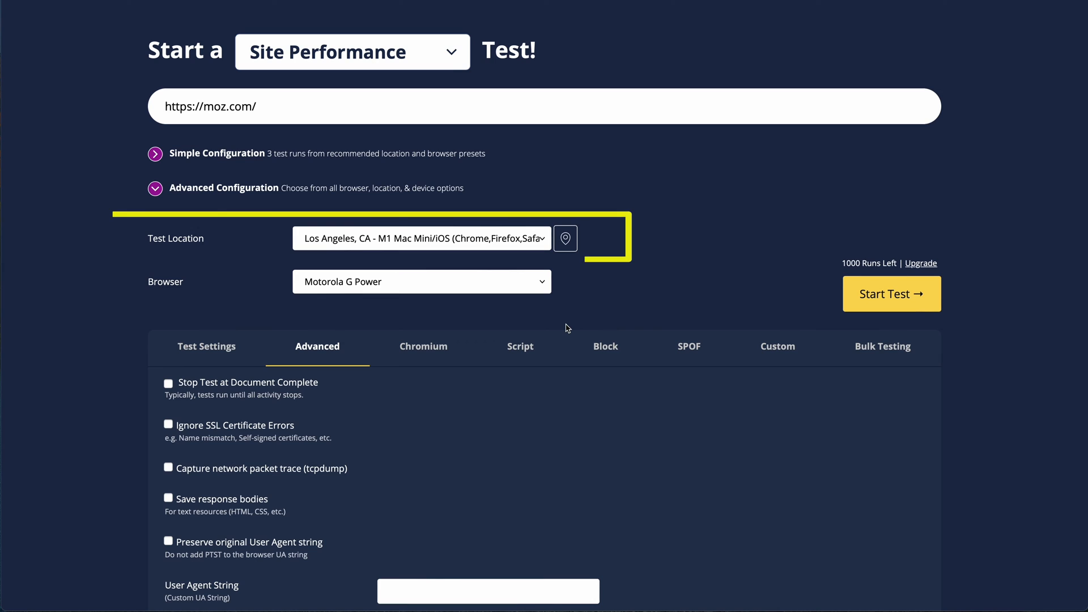
{"action": "left_click", "coordinate": [517, 277]}
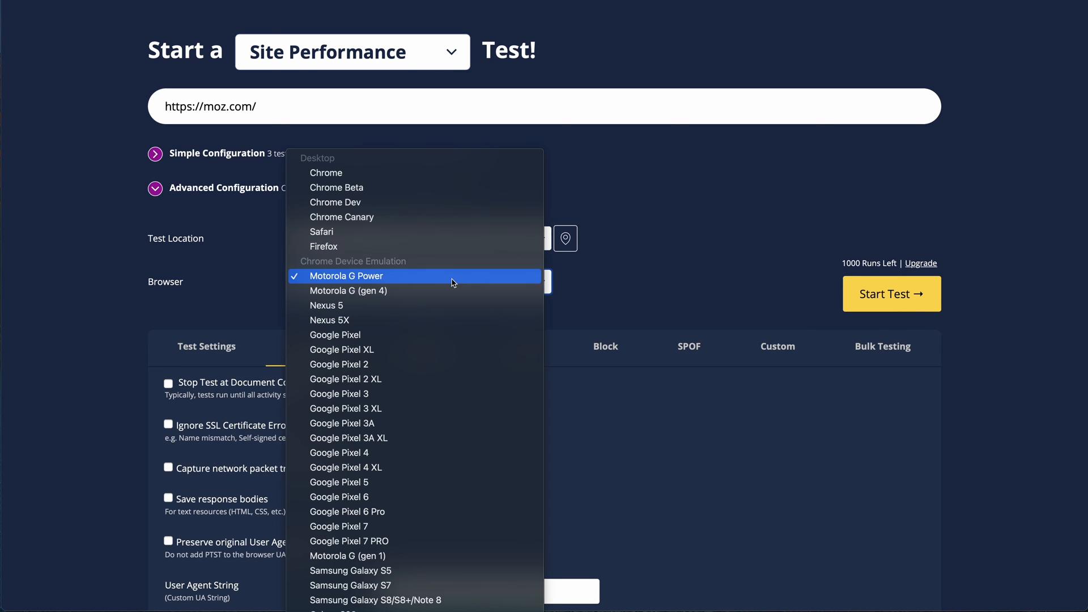
{"action": "left_click", "coordinate": [400, 231]}
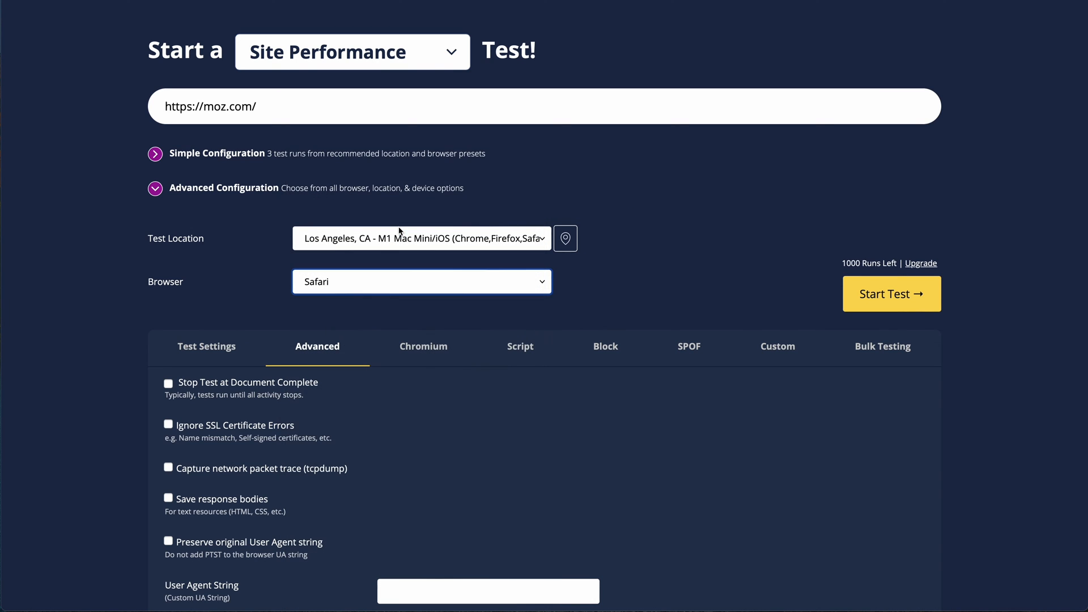
Set the test location to London, UK - EC2 and the browser to Motorola G Power.
{"action": "left_click", "coordinate": [400, 234]}
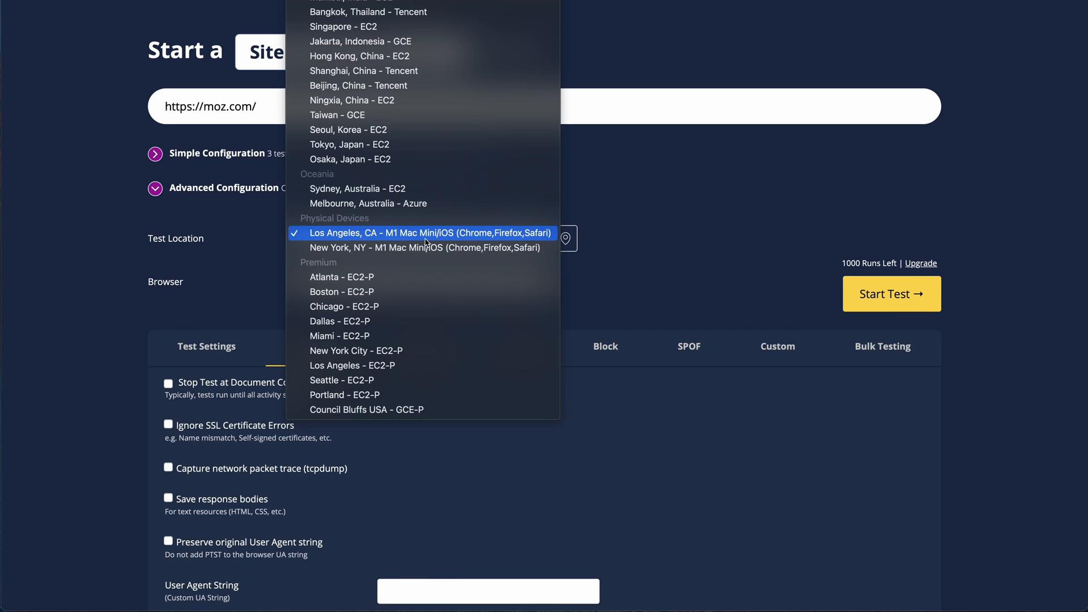
{"action": "scroll", "coordinate": [397, 113], "scroll_direction": "up", "scroll_amount": 10}
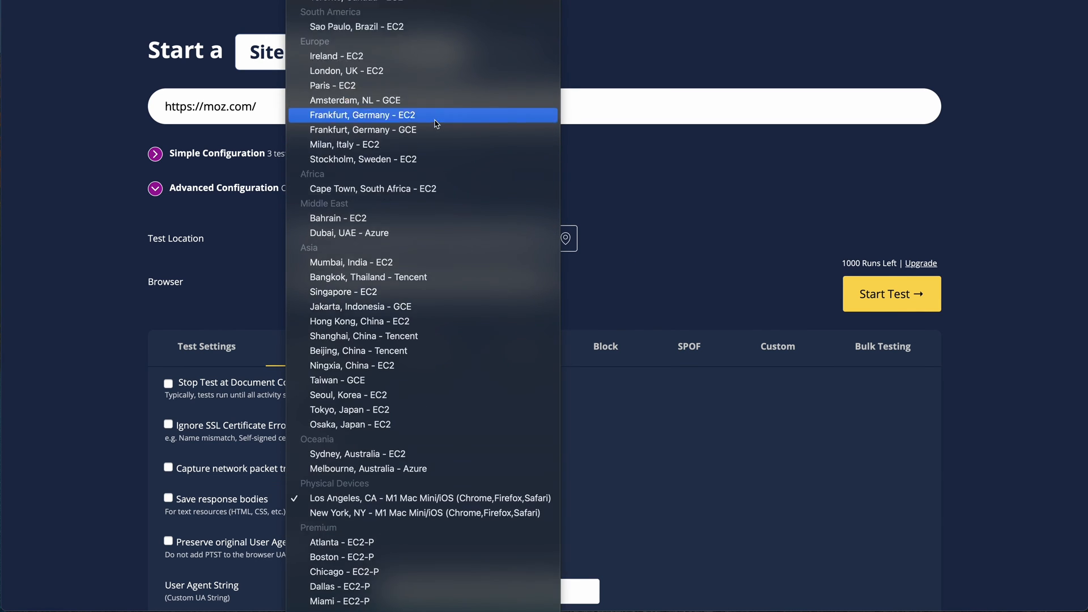
{"action": "left_click", "coordinate": [360, 154]}
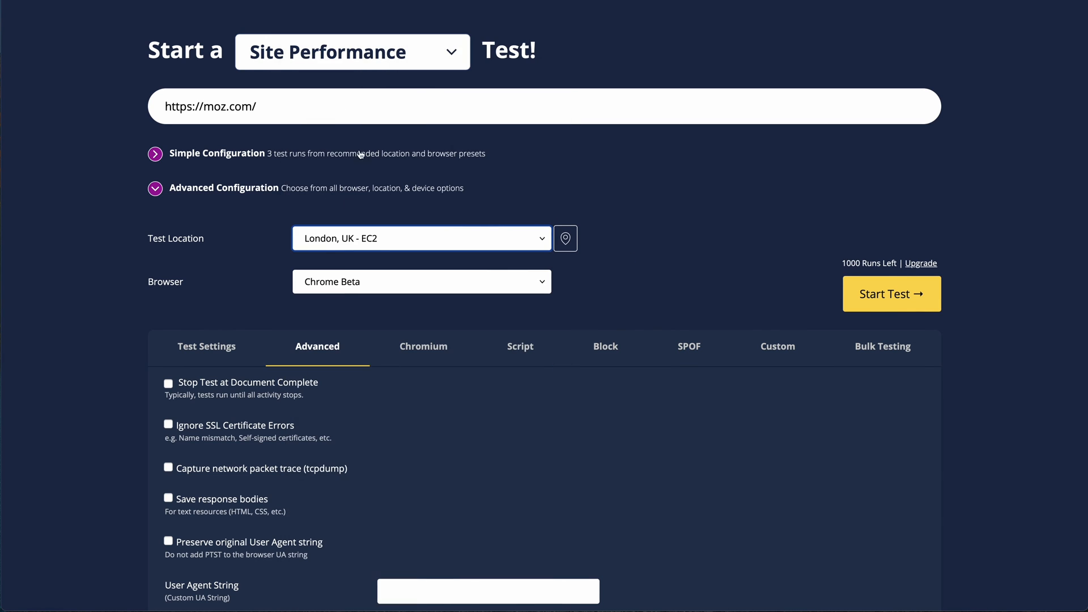
{"action": "left_click", "coordinate": [359, 280]}
{"action": "left_click", "coordinate": [348, 392]}
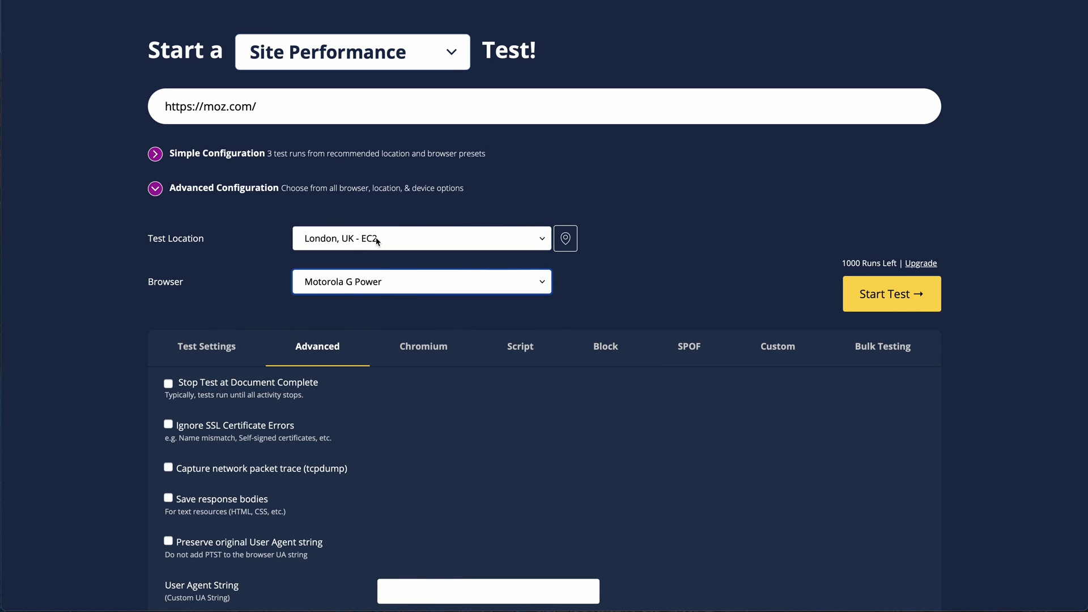
Configure the test to include a Lighthouse audit and run once with First View and Repeat View.
{"action": "left_click", "coordinate": [439, 348]}
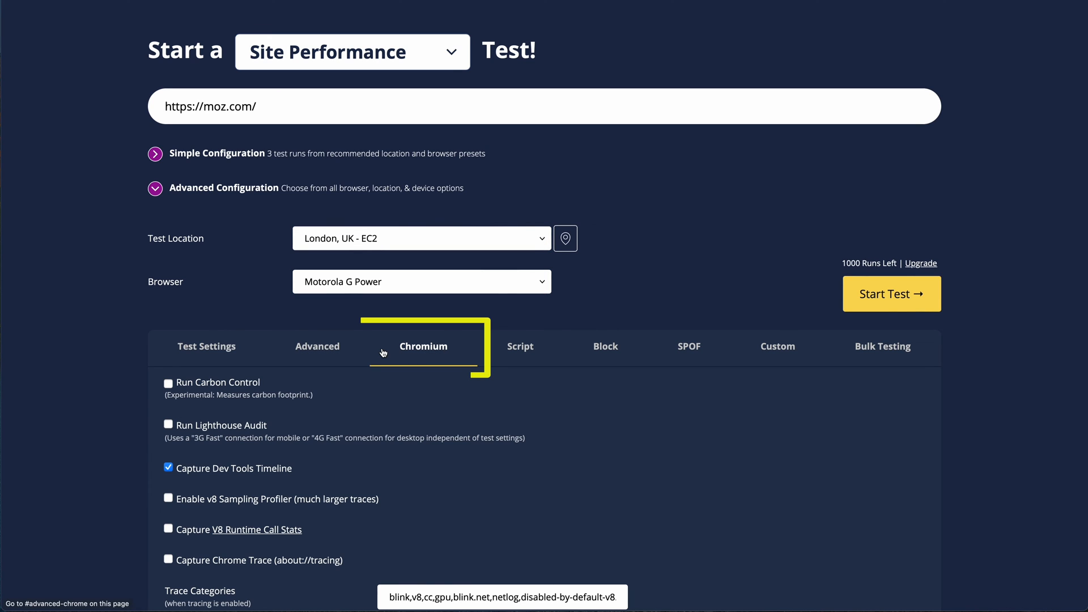
{"action": "left_click", "coordinate": [243, 424]}
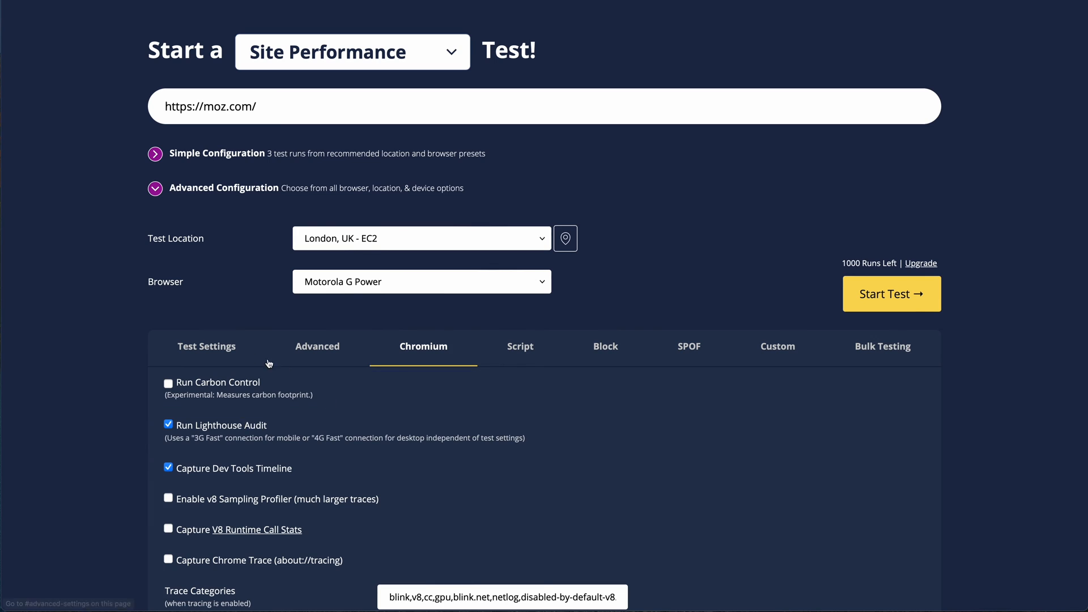
{"action": "left_click", "coordinate": [226, 350]}
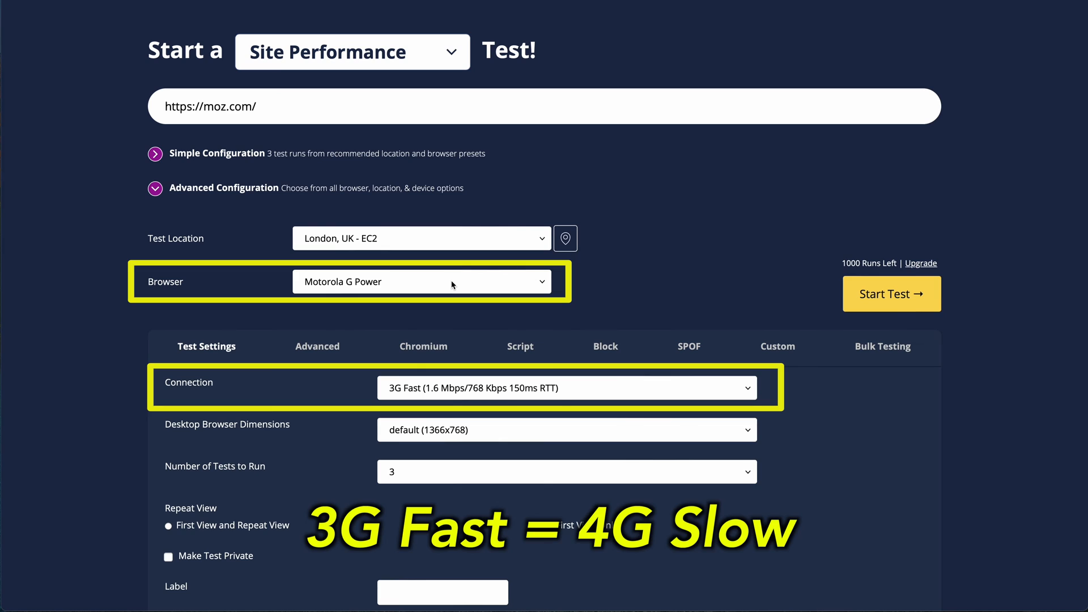
{"action": "left_click", "coordinate": [495, 480]}
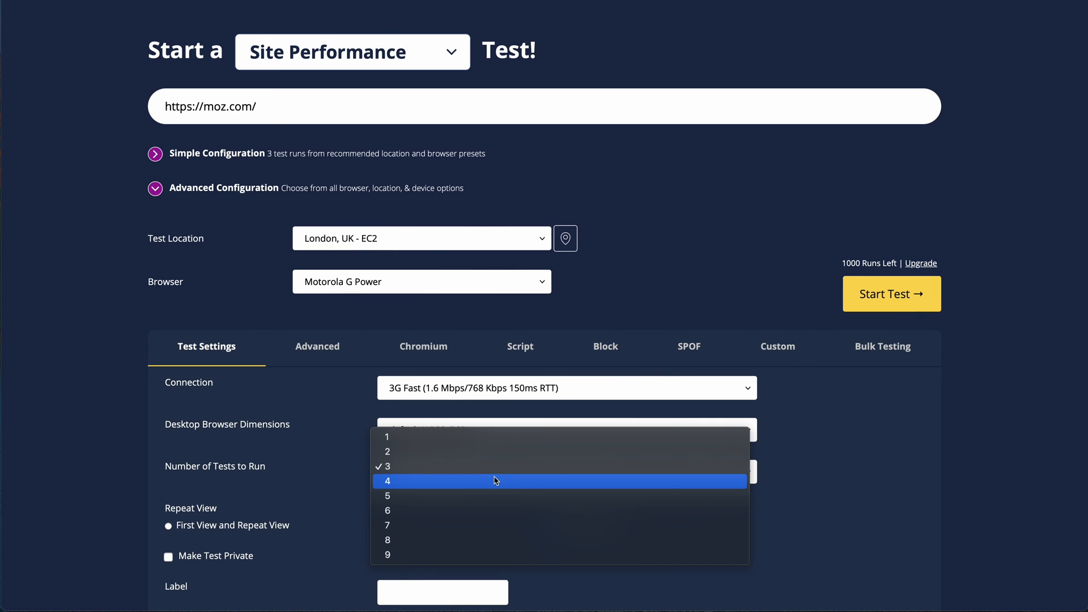
{"action": "left_click", "coordinate": [453, 437]}
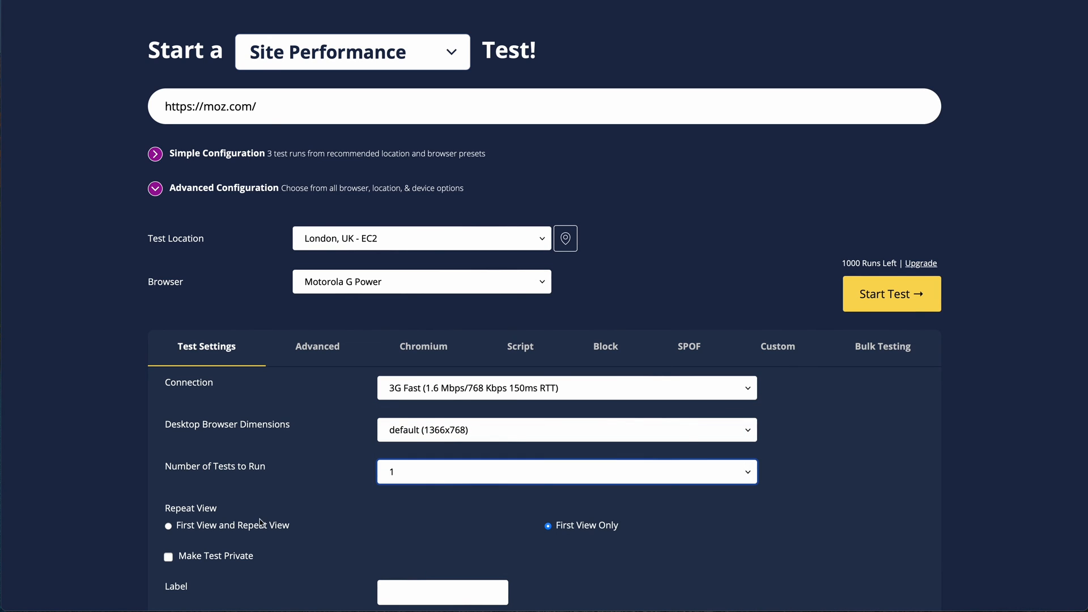
{"action": "left_click", "coordinate": [169, 527]}
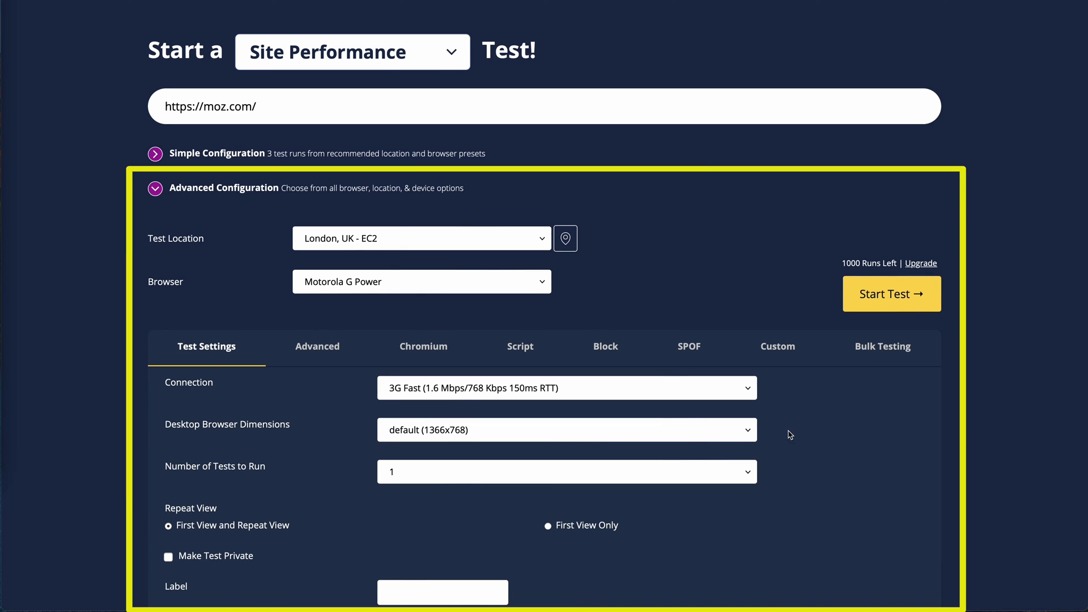
{"action": "left_click", "coordinate": [882, 357]}
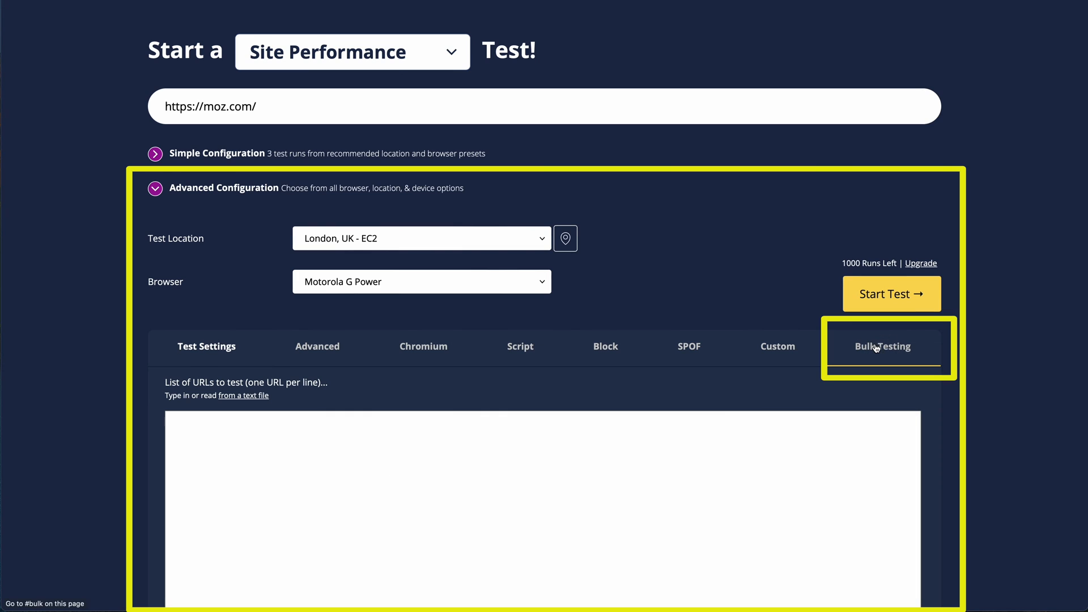
{"action": "left_click", "coordinate": [345, 504]}
{"action": "type", "text": "https://www.troycherasaro.com/ https://www.troycherasaro.com/about/ https://moz.com/ https://developers.google.com/speed/docs/insights/v5/about"}
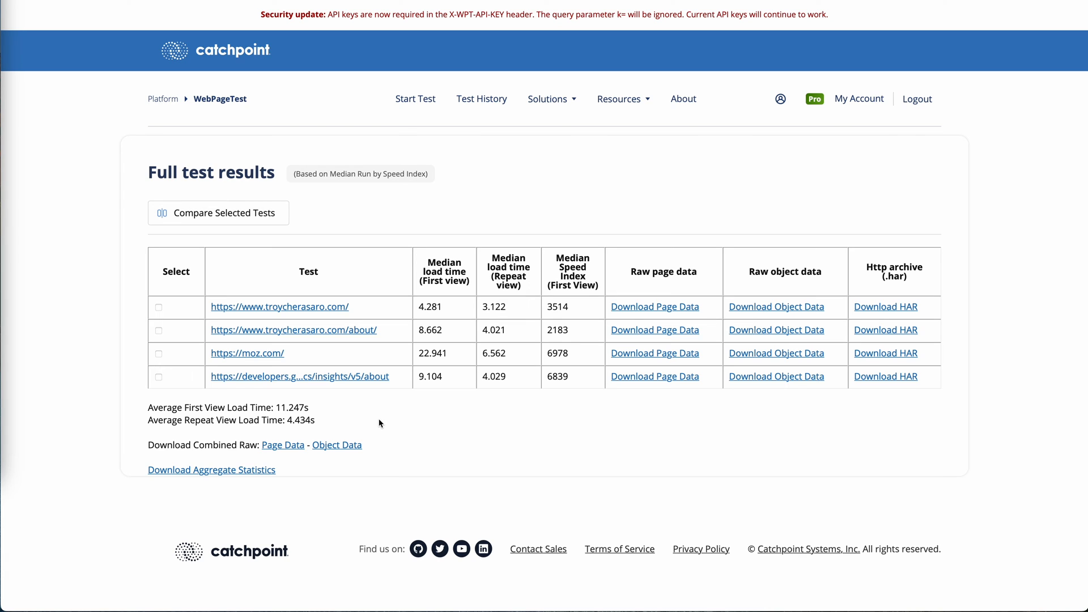
Open the moz.com test result and review its page performance metrics for the first and repeat views.
{"action": "left_click", "coordinate": [264, 354]}
{"action": "scroll", "coordinate": [295, 442], "scroll_direction": "down", "scroll_amount": 3}
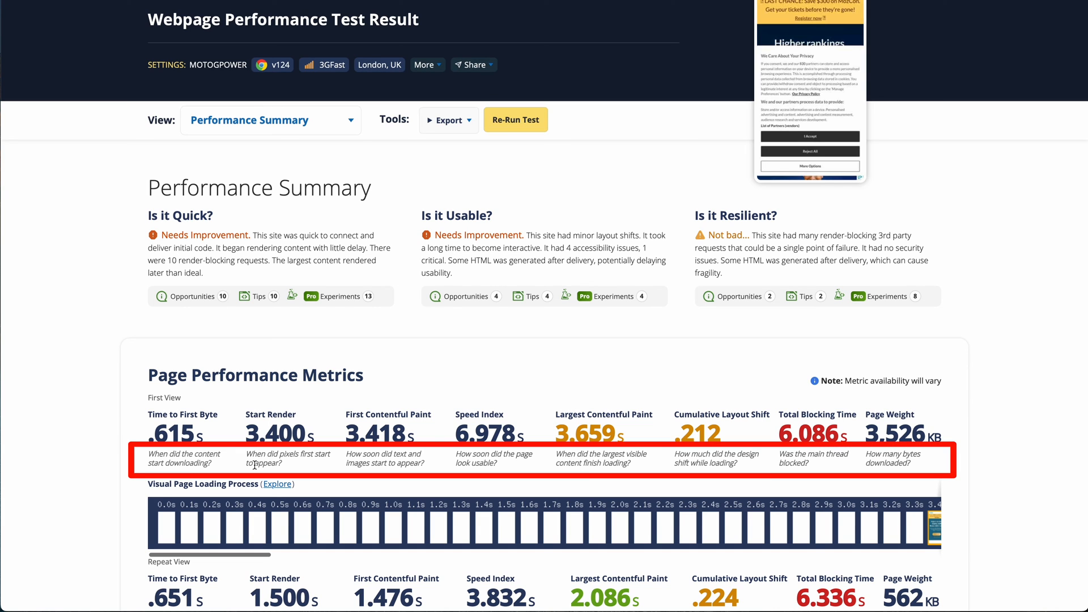
{"action": "scroll", "coordinate": [254, 465], "scroll_direction": "down", "scroll_amount": 4}
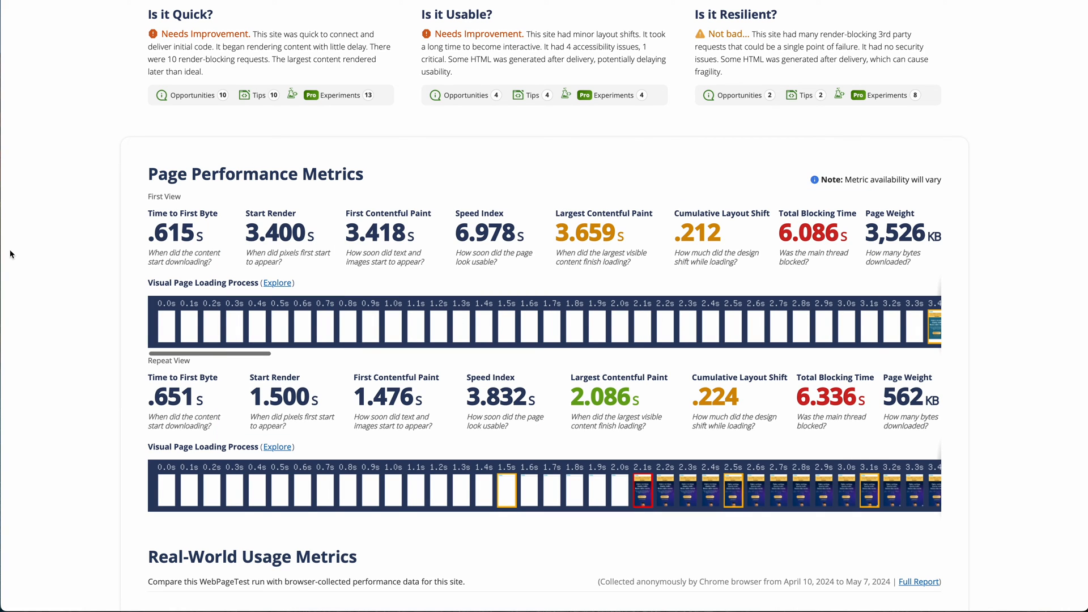
{"action": "scroll", "coordinate": [58, 281], "scroll_direction": "up", "scroll_amount": 6}
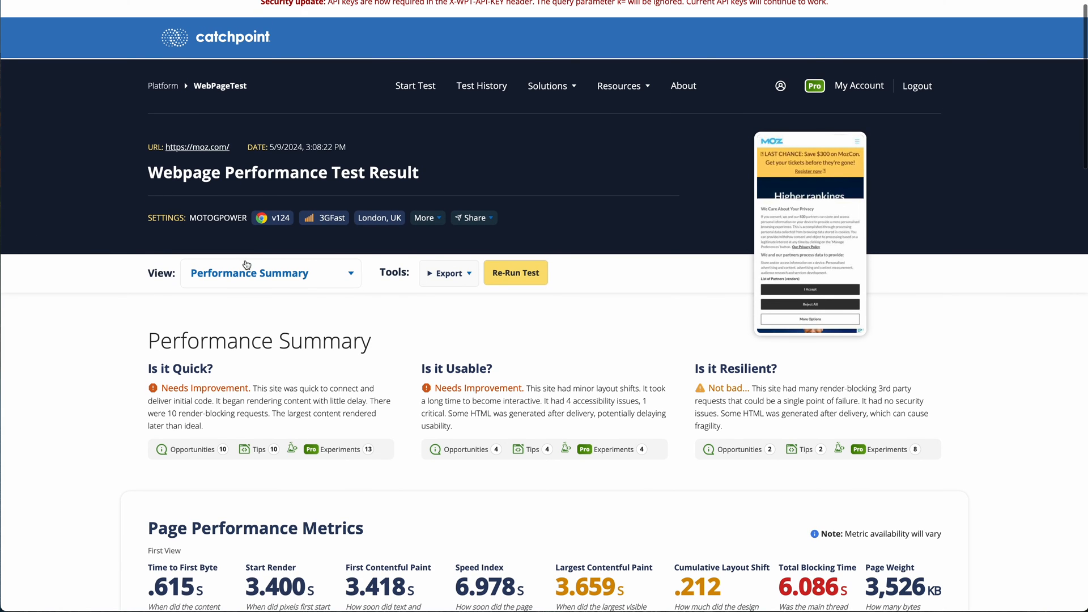
Switch the moz.com result to its Lighthouse Report and review the category scores and performance metrics.
{"action": "left_click", "coordinate": [277, 275]}
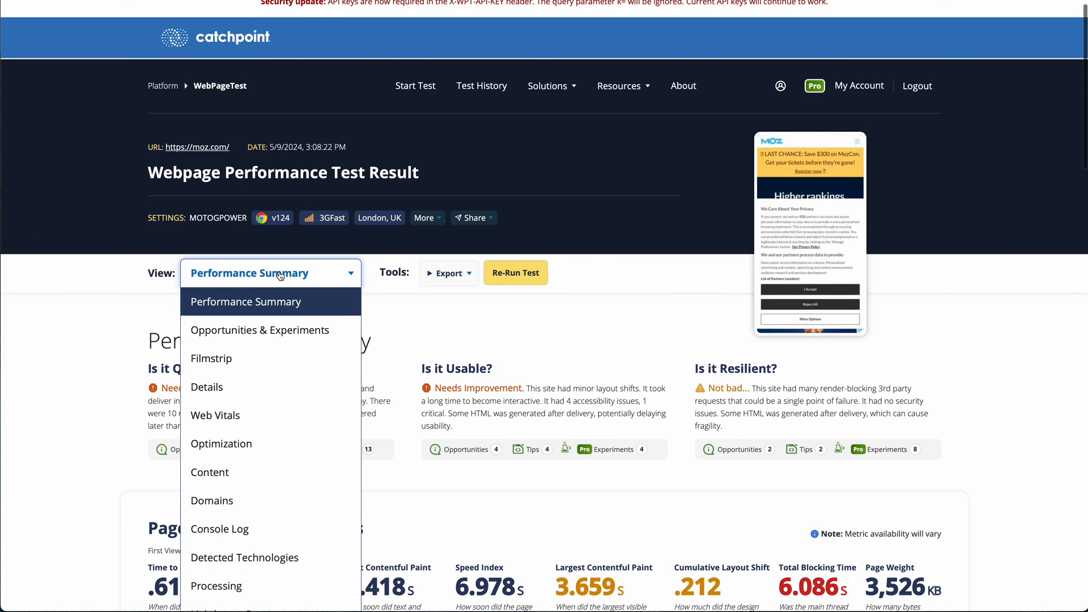
{"action": "scroll", "coordinate": [241, 468], "scroll_direction": "down", "scroll_amount": 2}
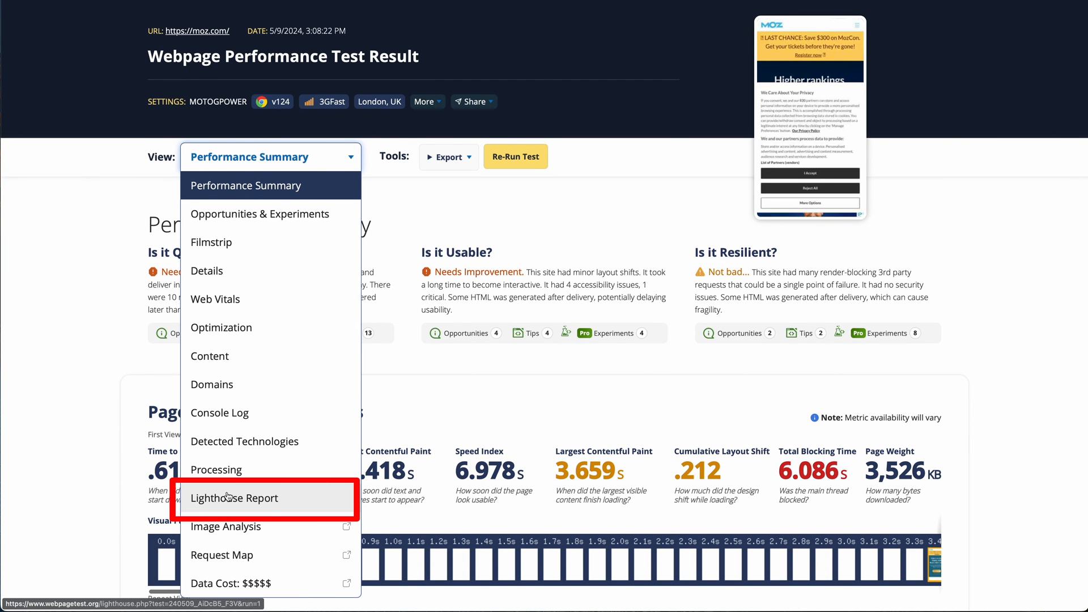
{"action": "left_click", "coordinate": [227, 496]}
{"action": "scroll", "coordinate": [408, 461], "scroll_direction": "down", "scroll_amount": 1}
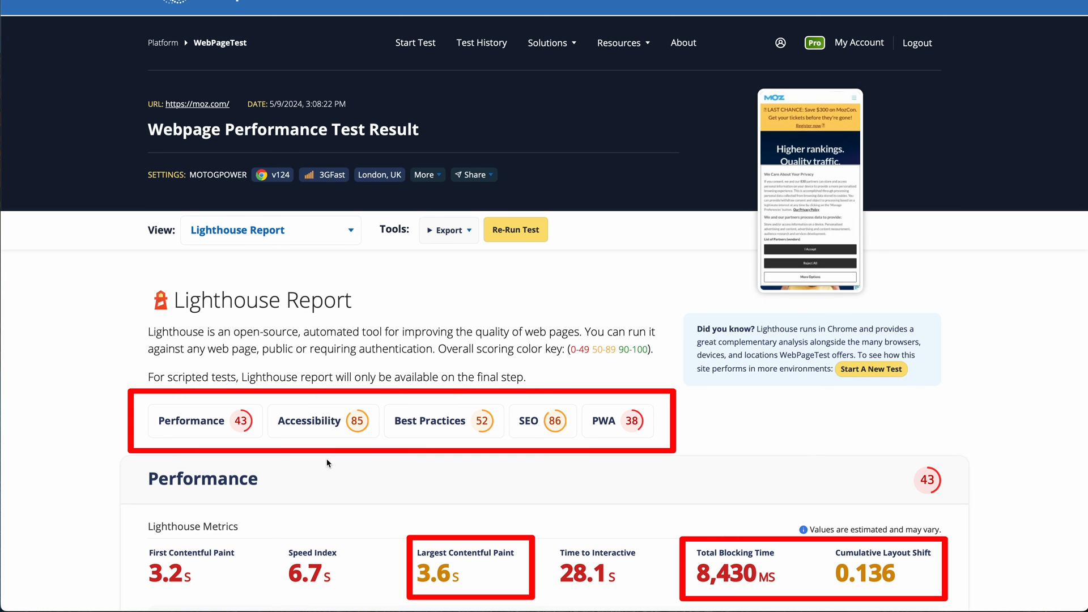
{"action": "scroll", "coordinate": [389, 487], "scroll_direction": "down", "scroll_amount": 12}
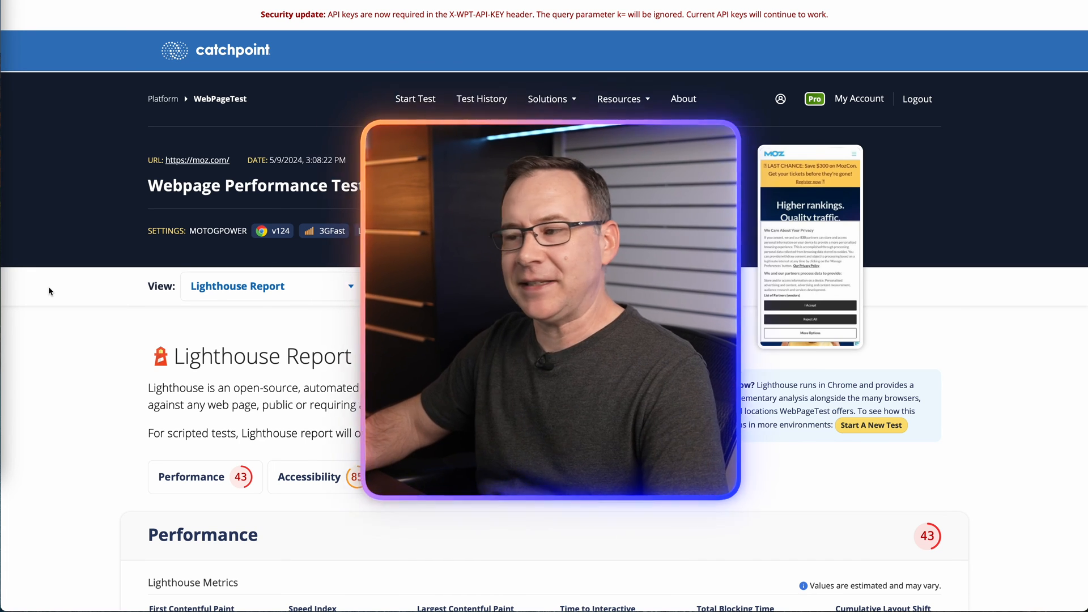
Return to the Performance Summary and examine the Real-World Usage Metrics and the waterfalls and screenshots of the individual runs.
{"action": "left_click", "coordinate": [255, 287]}
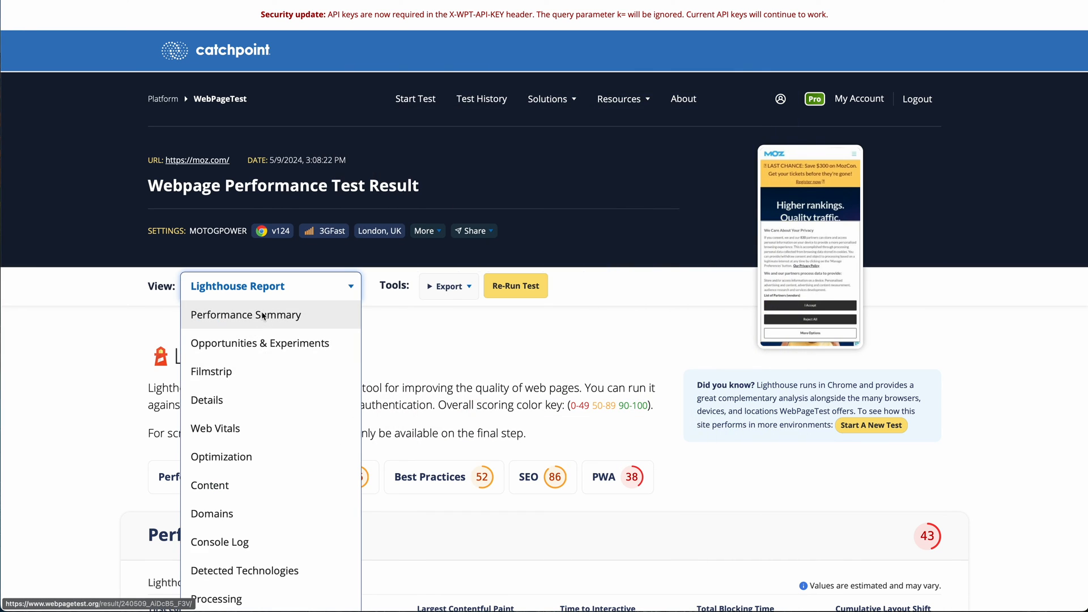
{"action": "left_click", "coordinate": [263, 316]}
{"action": "scroll", "coordinate": [311, 389], "scroll_direction": "down", "scroll_amount": 10}
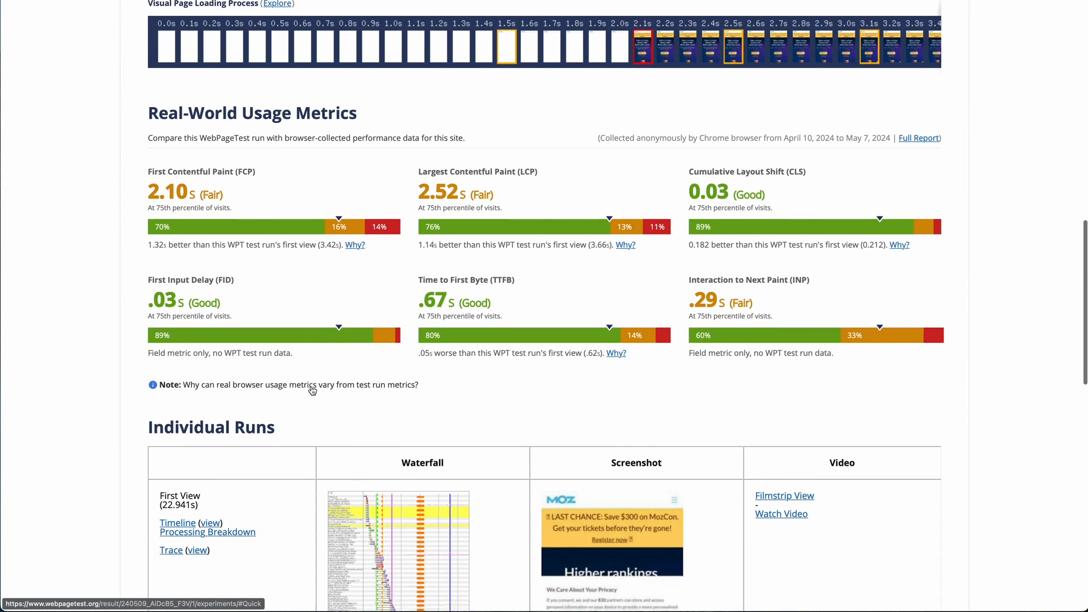
{"action": "scroll", "coordinate": [461, 401], "scroll_direction": "down", "scroll_amount": 4}
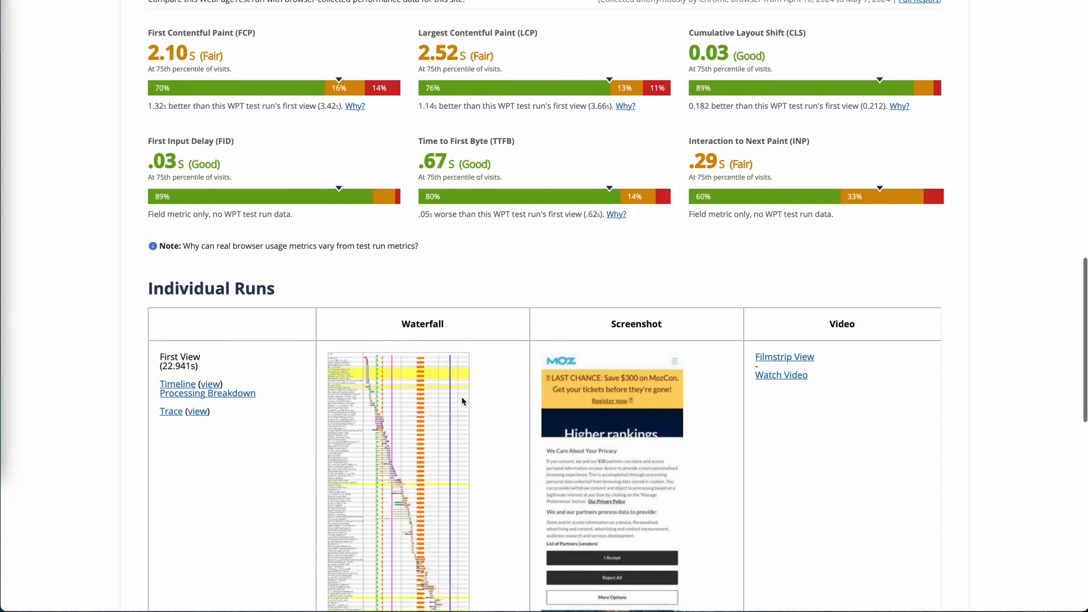
{"action": "scroll", "coordinate": [461, 400], "scroll_direction": "down", "scroll_amount": 2}
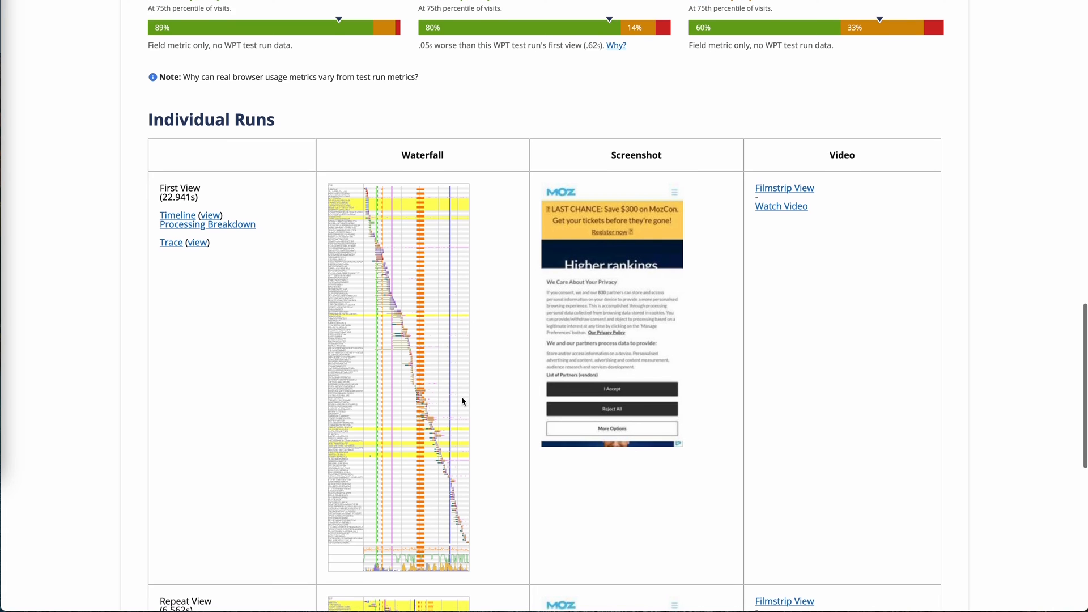
Open the Filmstrip View of the moz.com first view and examine the loading frames and their matching request waterfall.
{"action": "scroll", "coordinate": [461, 401], "scroll_direction": "down", "scroll_amount": 1}
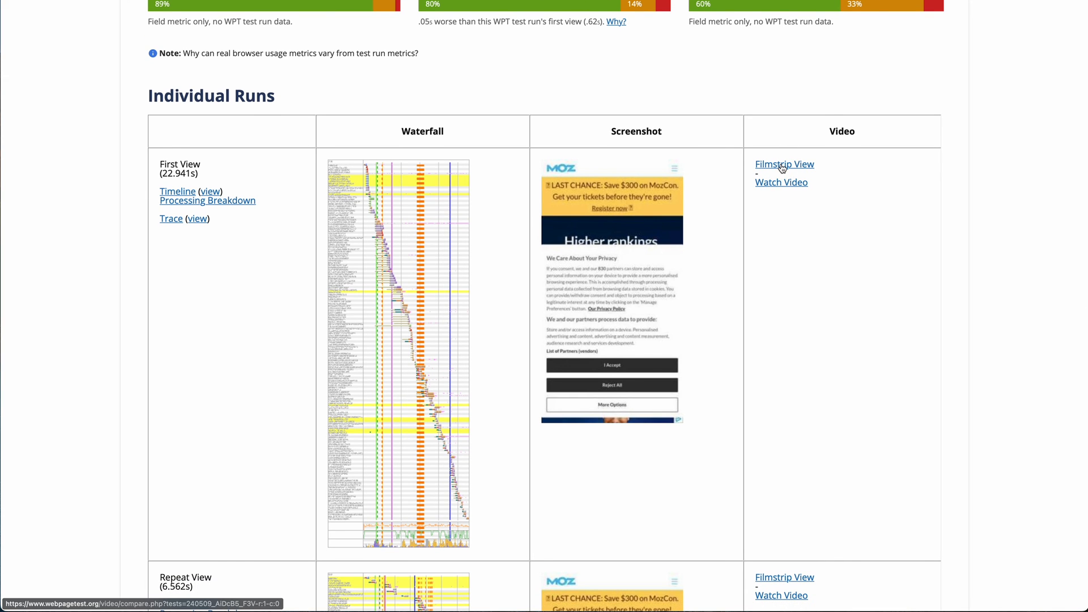
{"action": "scroll", "coordinate": [526, 402], "scroll_direction": "down", "scroll_amount": 5}
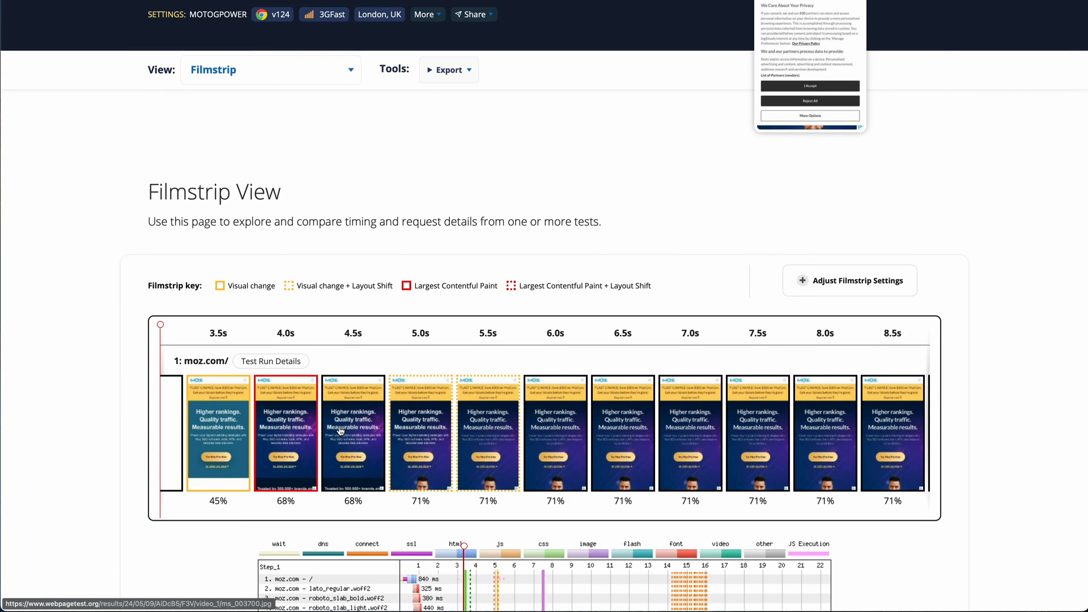
{"action": "scroll", "coordinate": [385, 420], "scroll_direction": "left", "scroll_amount": 1}
{"action": "scroll", "coordinate": [408, 430], "scroll_direction": "right", "scroll_amount": 2}
{"action": "scroll", "coordinate": [430, 214], "scroll_direction": "down", "scroll_amount": 5}
{"action": "scroll", "coordinate": [430, 213], "scroll_direction": "right", "scroll_amount": 5}
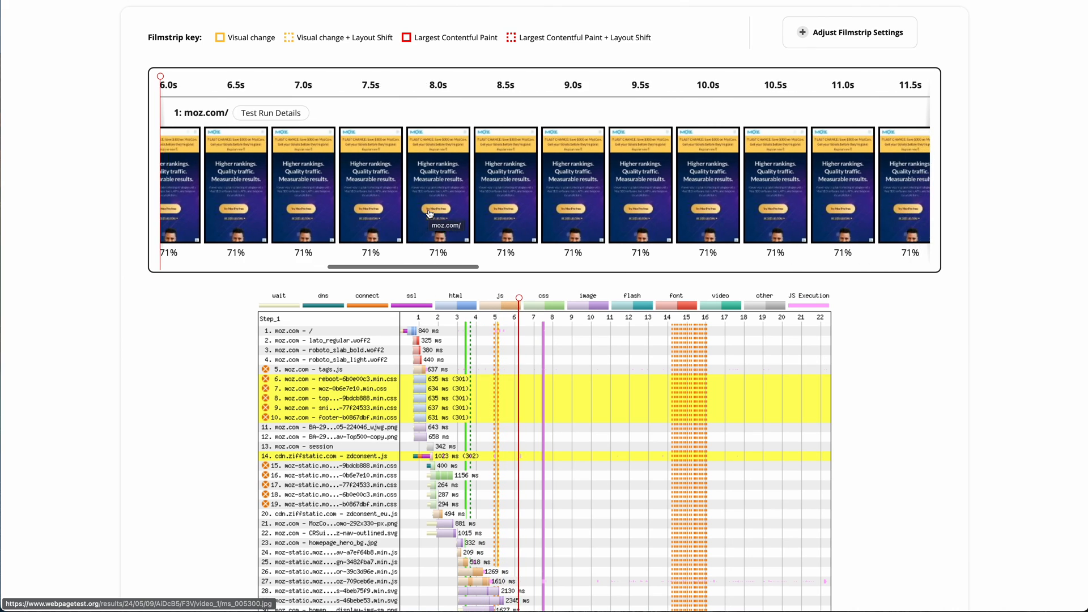
{"action": "scroll", "coordinate": [430, 213], "scroll_direction": "left", "scroll_amount": 5}
{"action": "scroll", "coordinate": [429, 214], "scroll_direction": "right", "scroll_amount": 2}
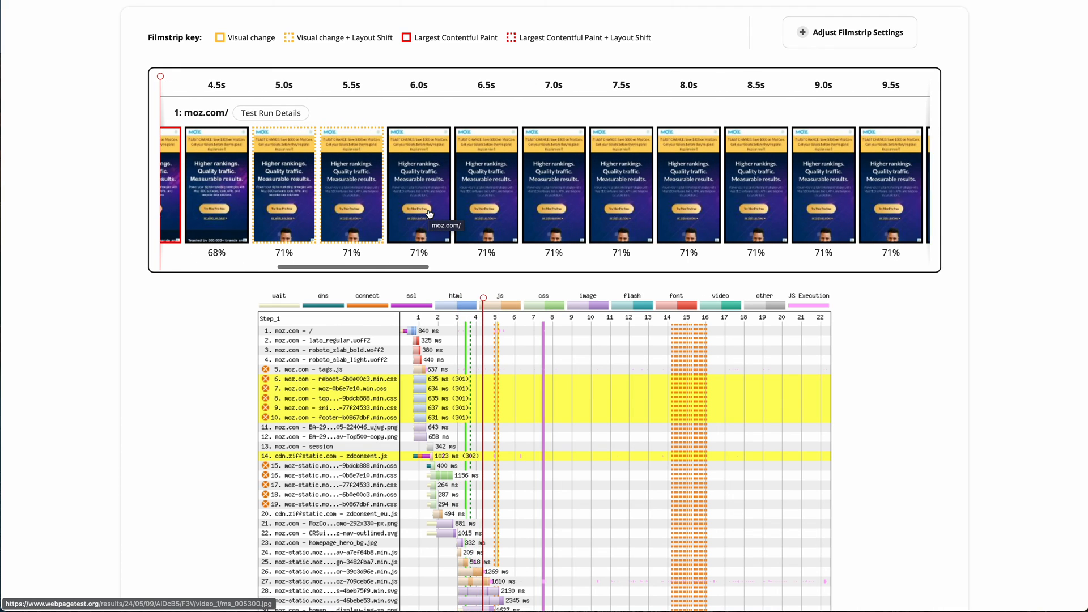
{"action": "scroll", "coordinate": [422, 213], "scroll_direction": "left", "scroll_amount": 1}
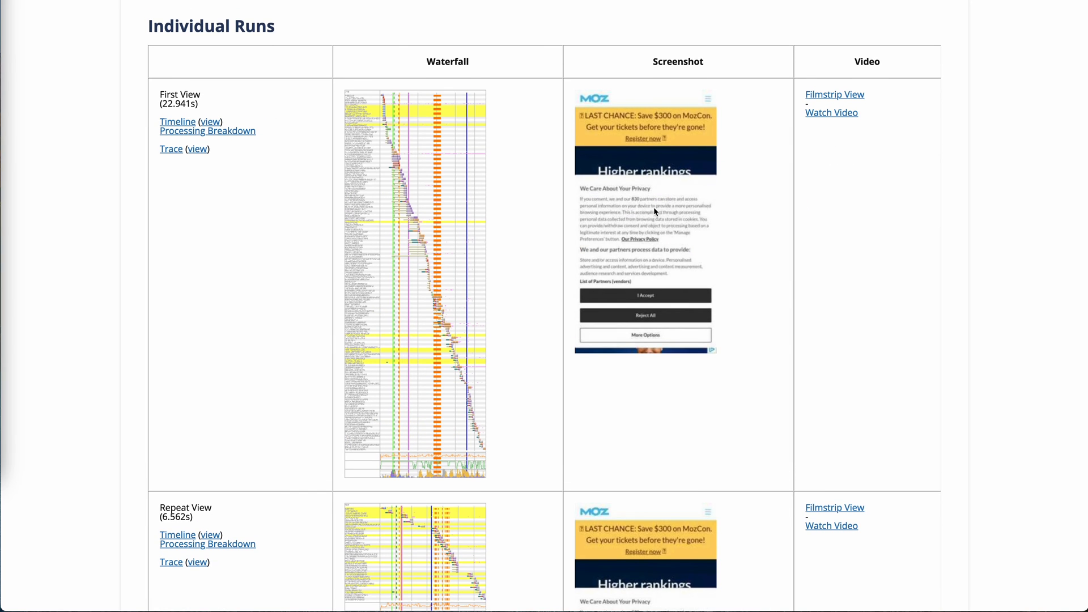
Open the "Is it Quick?" experiments from moz.com's Performance Summary and select the Defer Render-Blocking Scripts experiment.
{"action": "scroll", "coordinate": [654, 212], "scroll_direction": "up", "scroll_amount": 3}
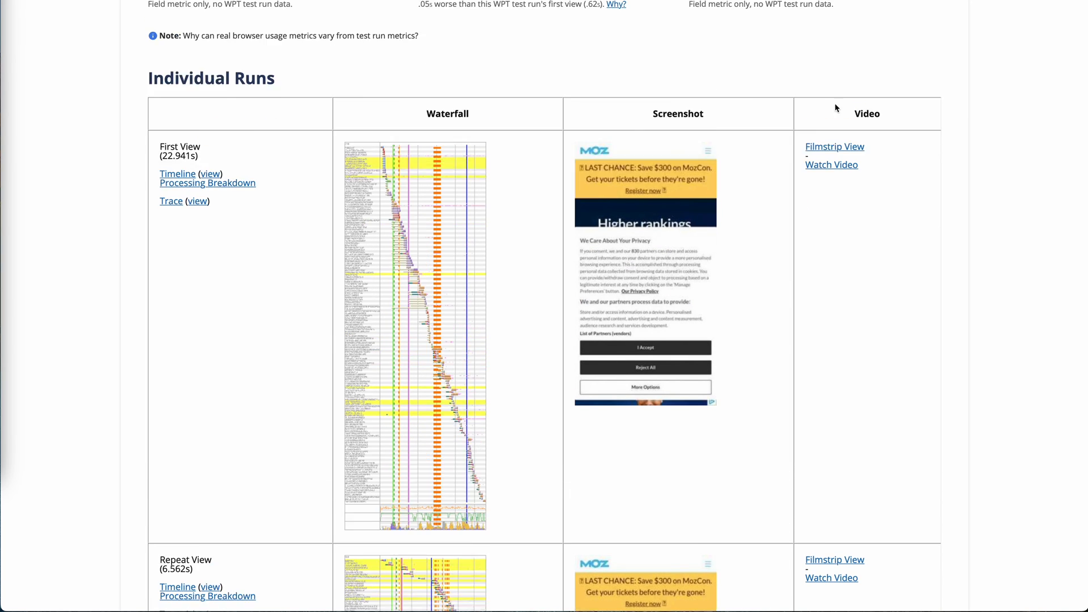
{"action": "left_click", "coordinate": [685, 228]}
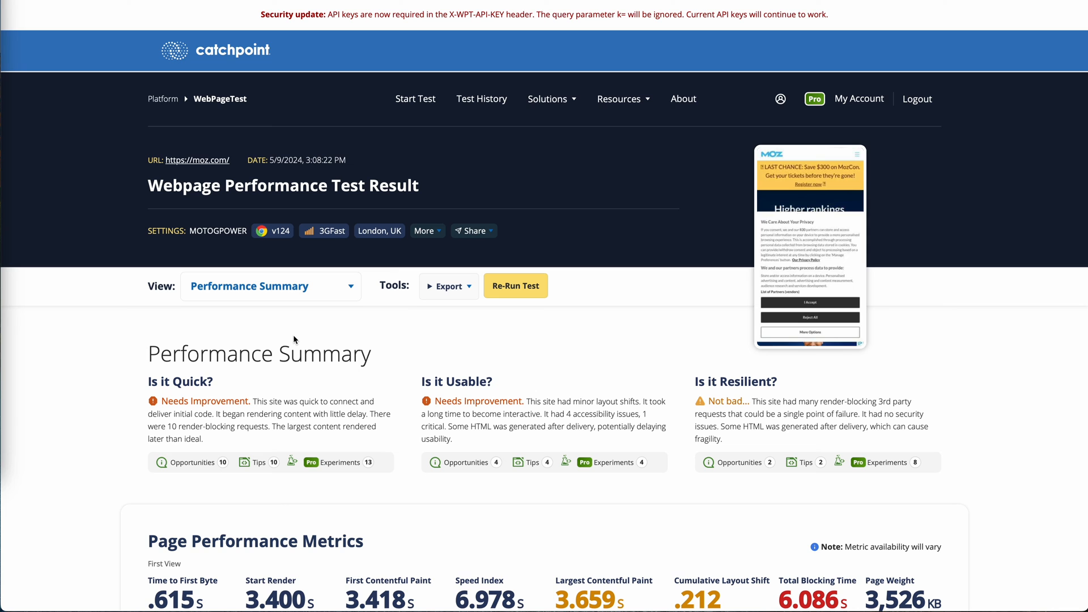
{"action": "left_click", "coordinate": [336, 467]}
{"action": "scroll", "coordinate": [351, 447], "scroll_direction": "down", "scroll_amount": 5}
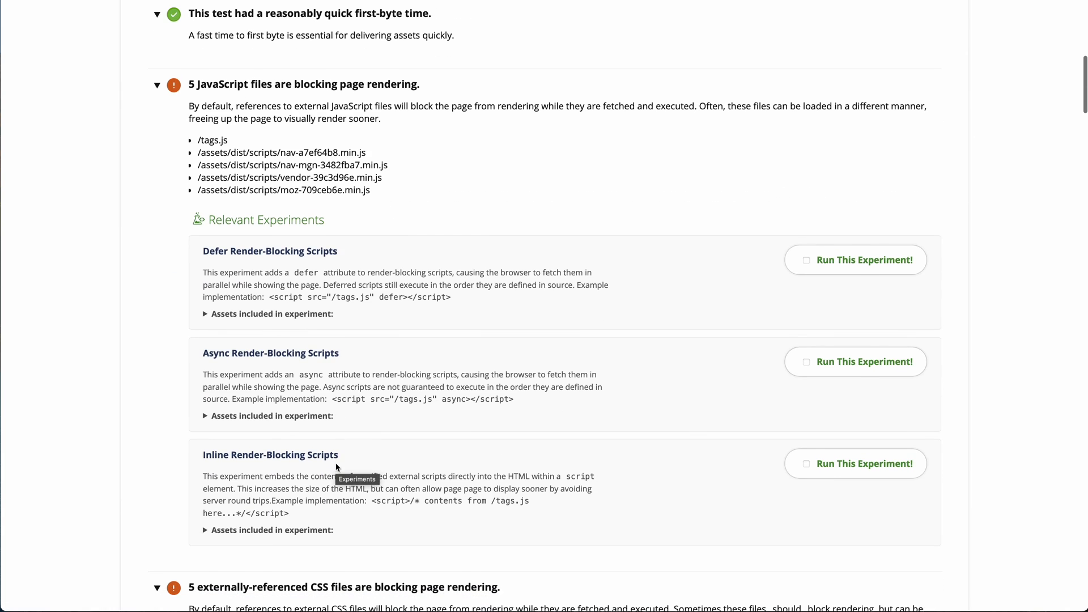
{"action": "left_click", "coordinate": [805, 258]}
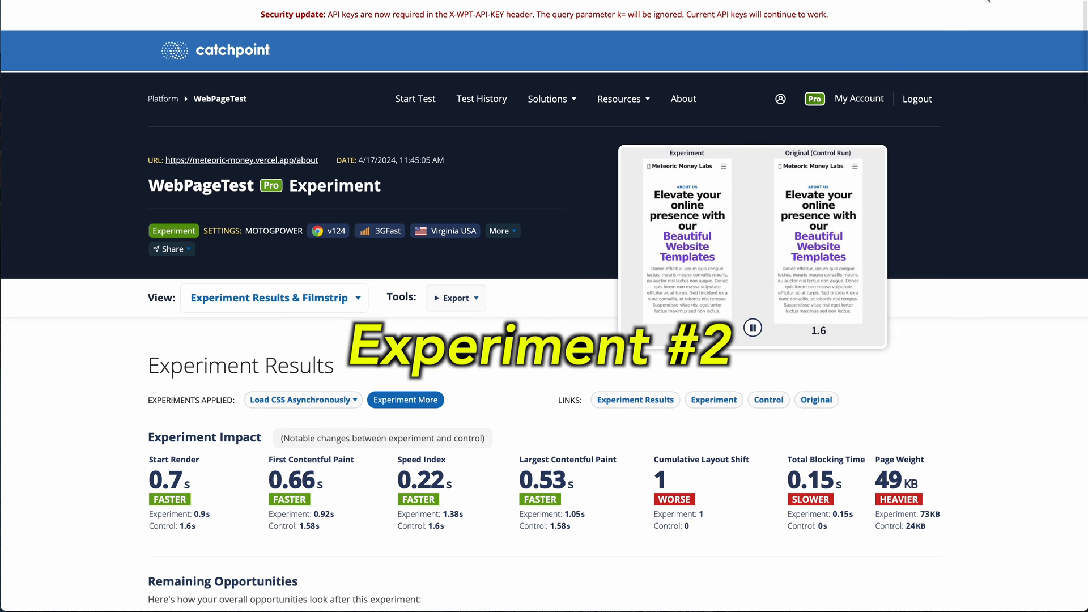
Review the impact of the Load CSS Asynchronously experiment on the meteoric-money.vercel.app/about page.
{"action": "scroll", "coordinate": [277, 363], "scroll_direction": "down", "scroll_amount": 1}
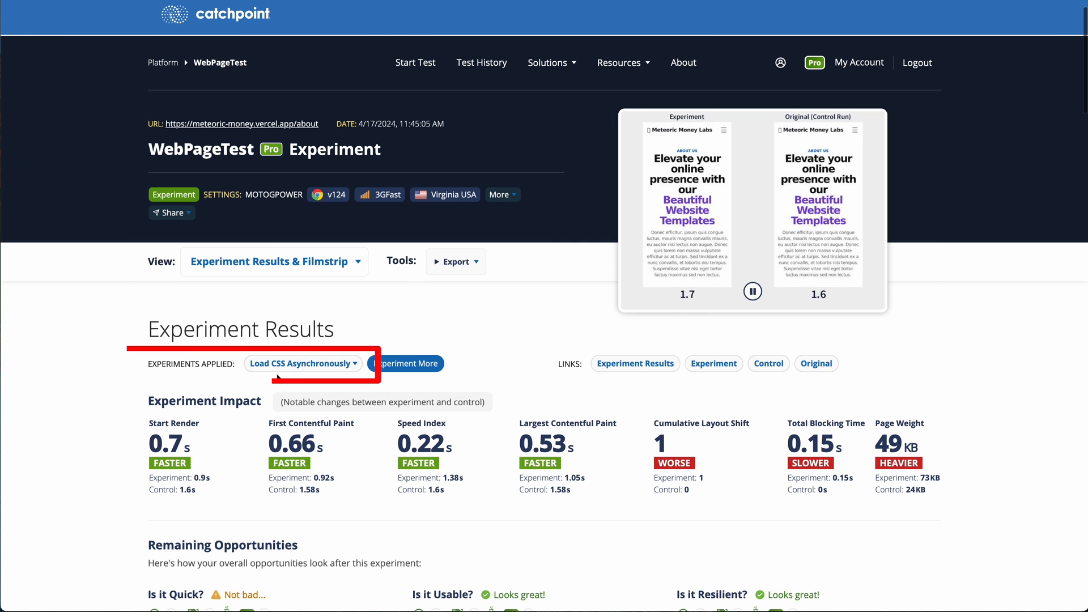